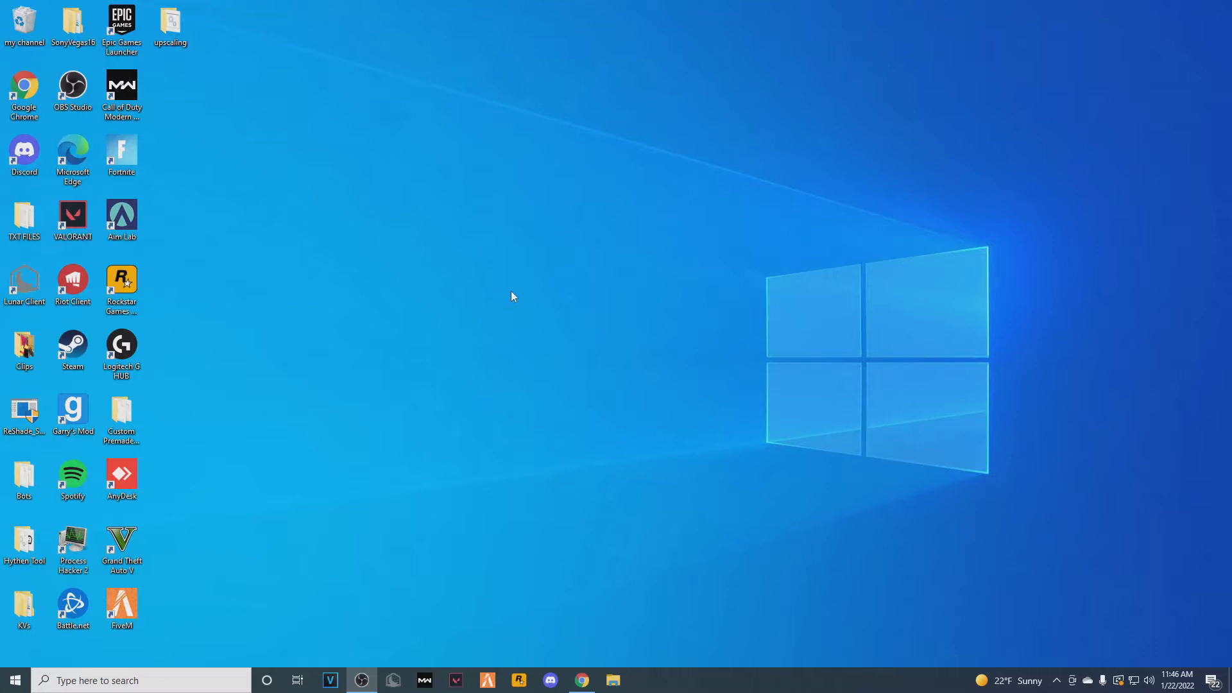
Step: Play a short part of the sample gameplay video on YouTube, pause it and close the browser
left_click(582, 681)
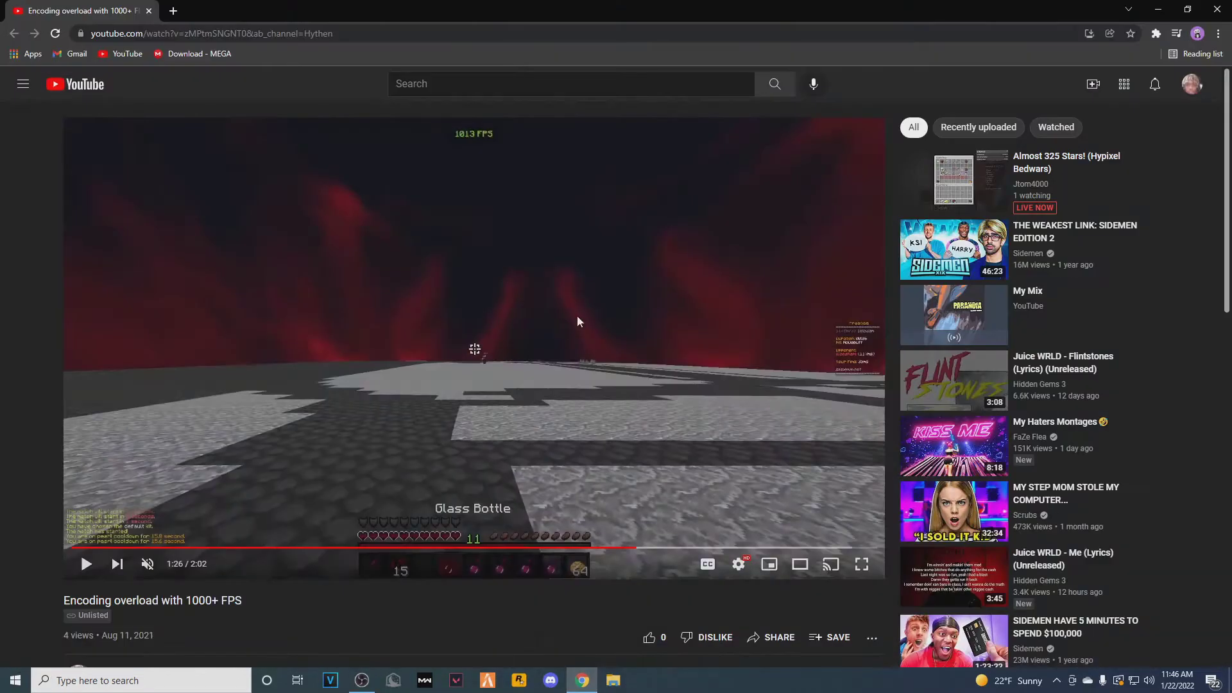
left_click(490, 310)
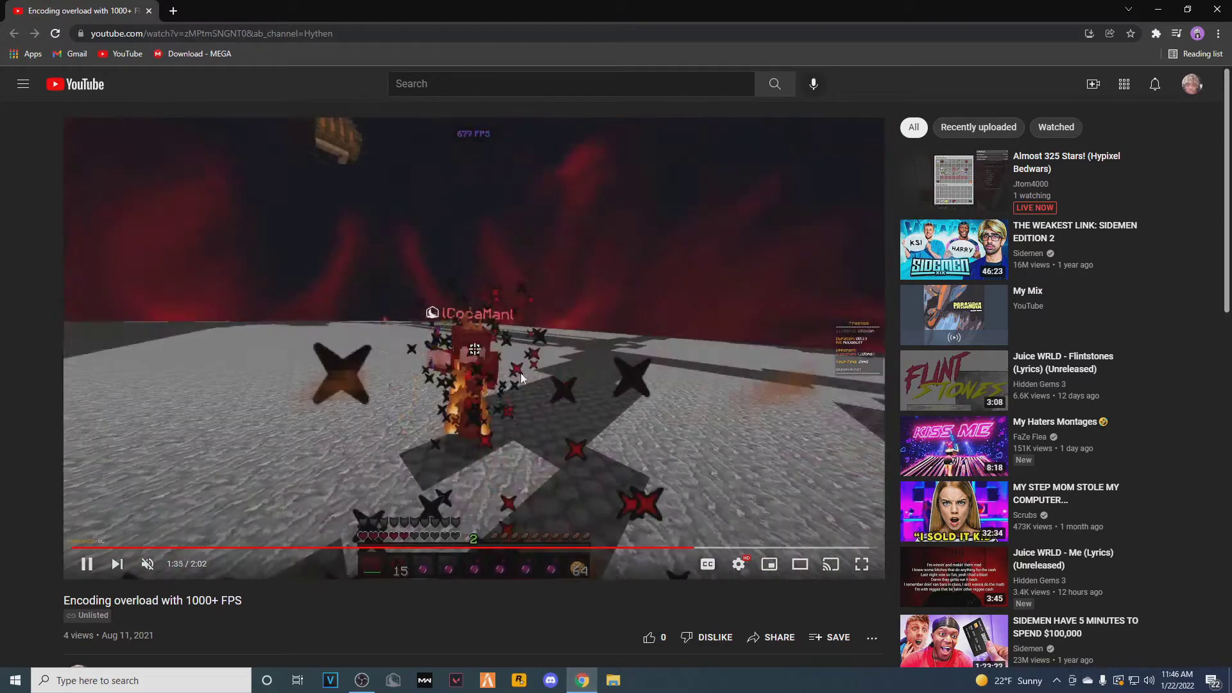
left_click(550, 368)
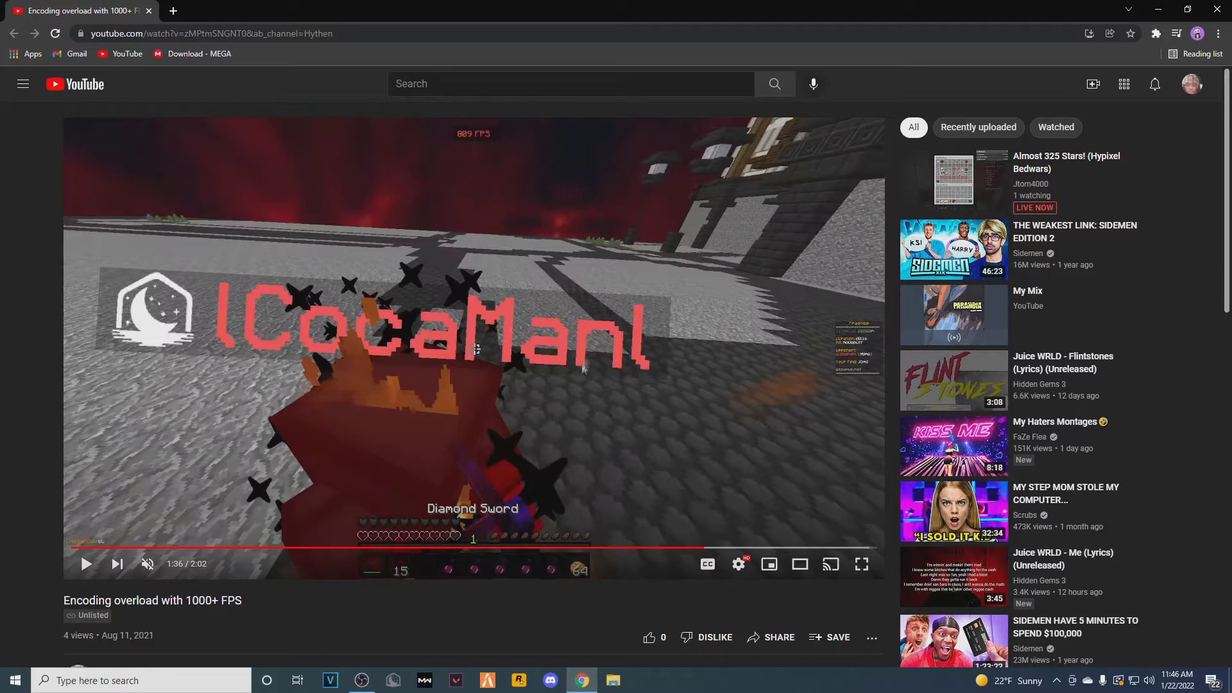
left_click(1217, 9)
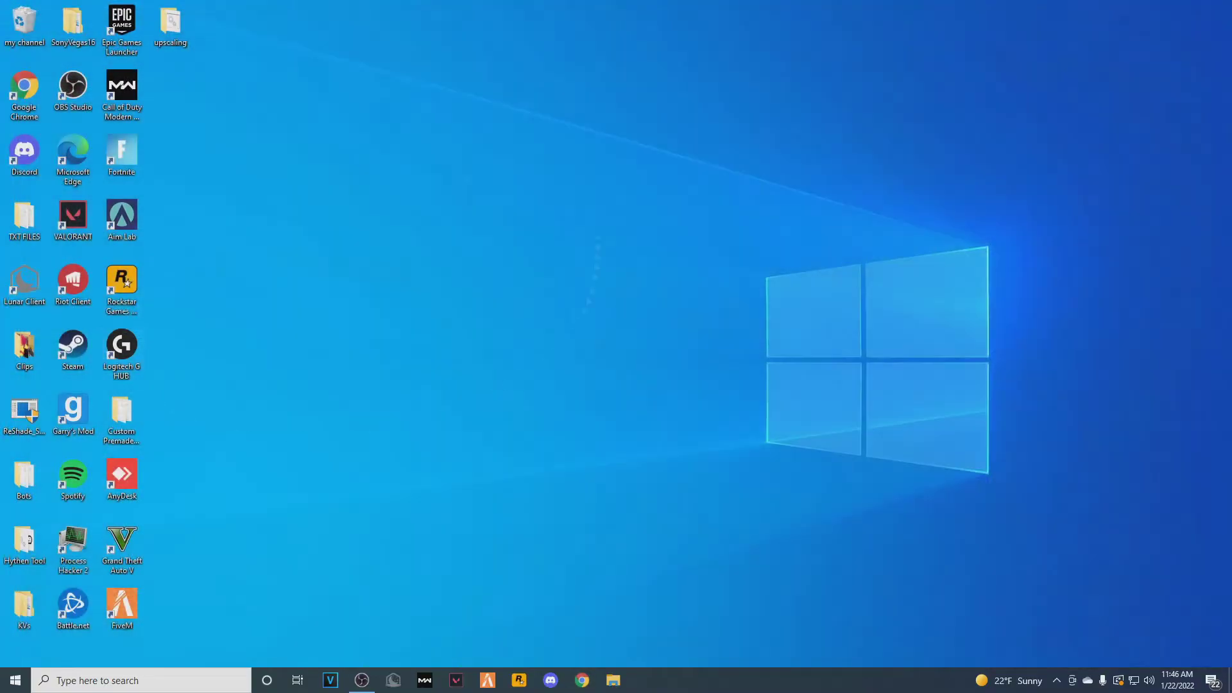
Step: Switch to OBS and open the recording output settings
key("alt+Tab")
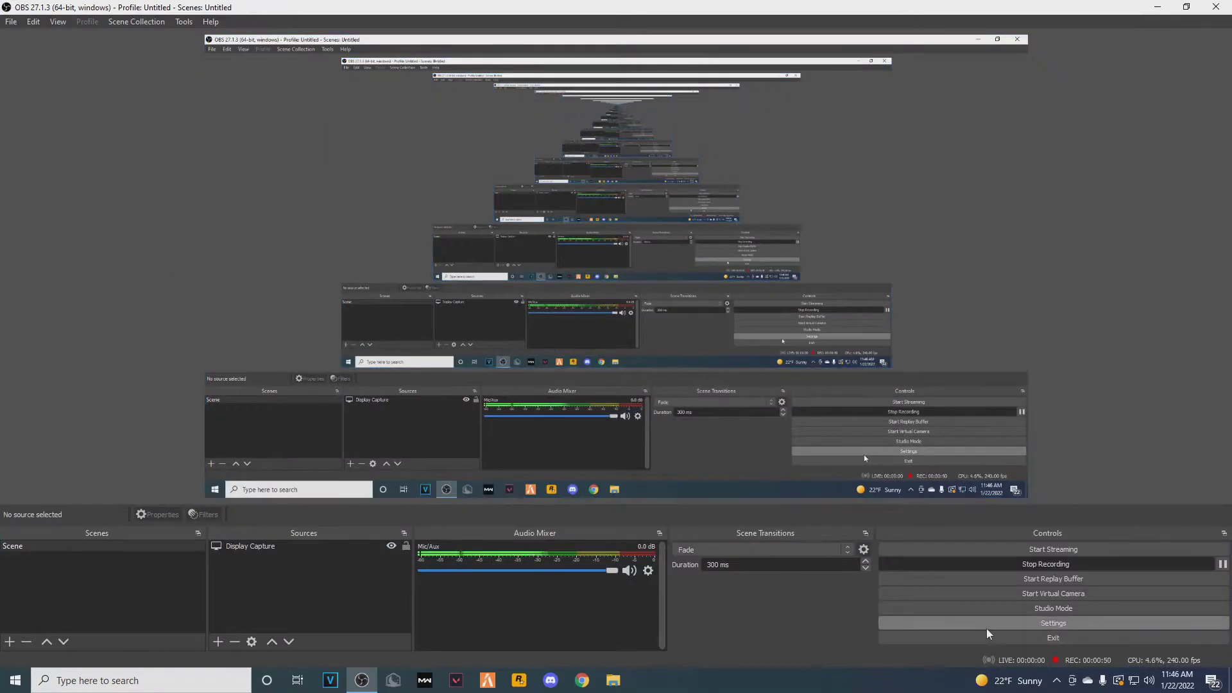
left_click(989, 626)
left_click_drag(432, 105, 214, 168)
left_click(130, 256)
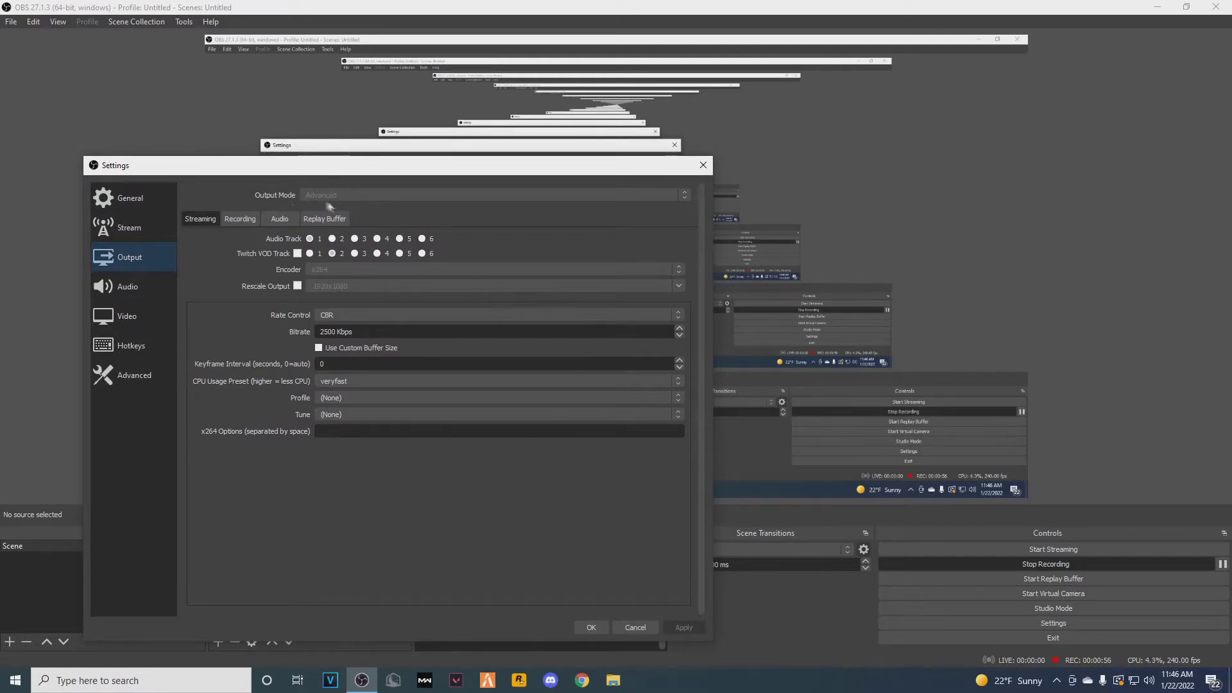
left_click(238, 220)
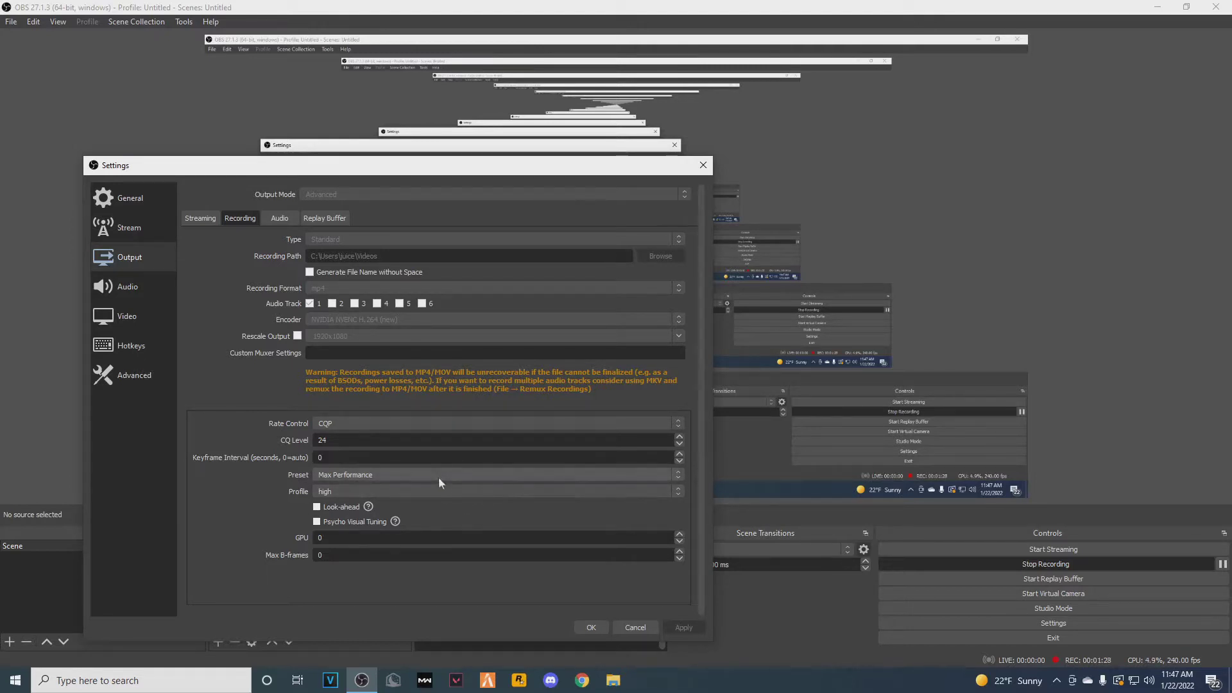
Step: Set the recording encoder to the Max Performance preset and high profile with Psycho Visual Tuning off, and apply the settings
left_click(414, 478)
left_click(380, 478)
left_click(385, 491)
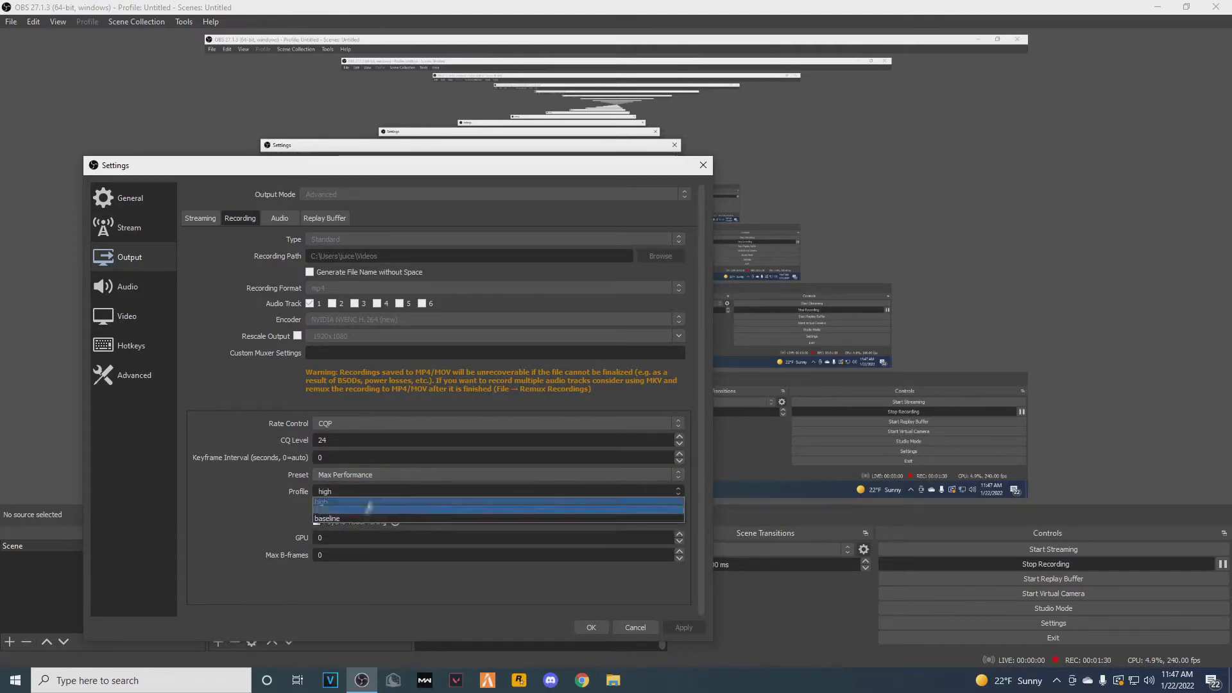
left_click(346, 505)
left_click(316, 522)
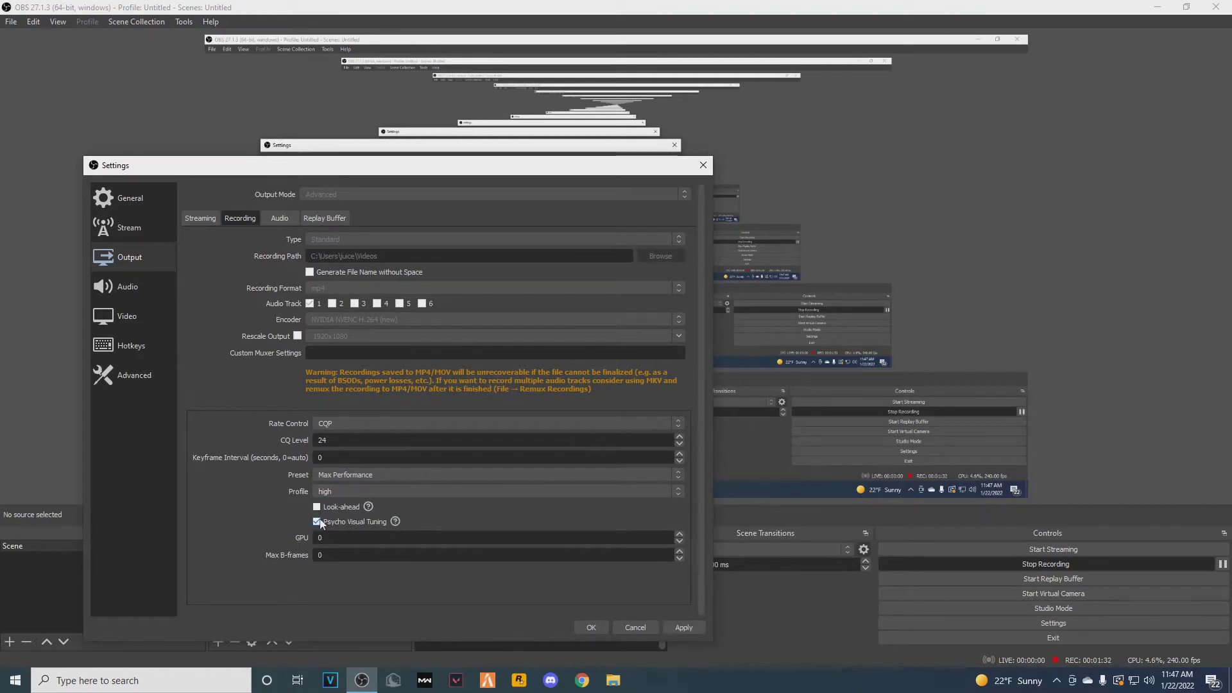
type("0")
left_click(684, 628)
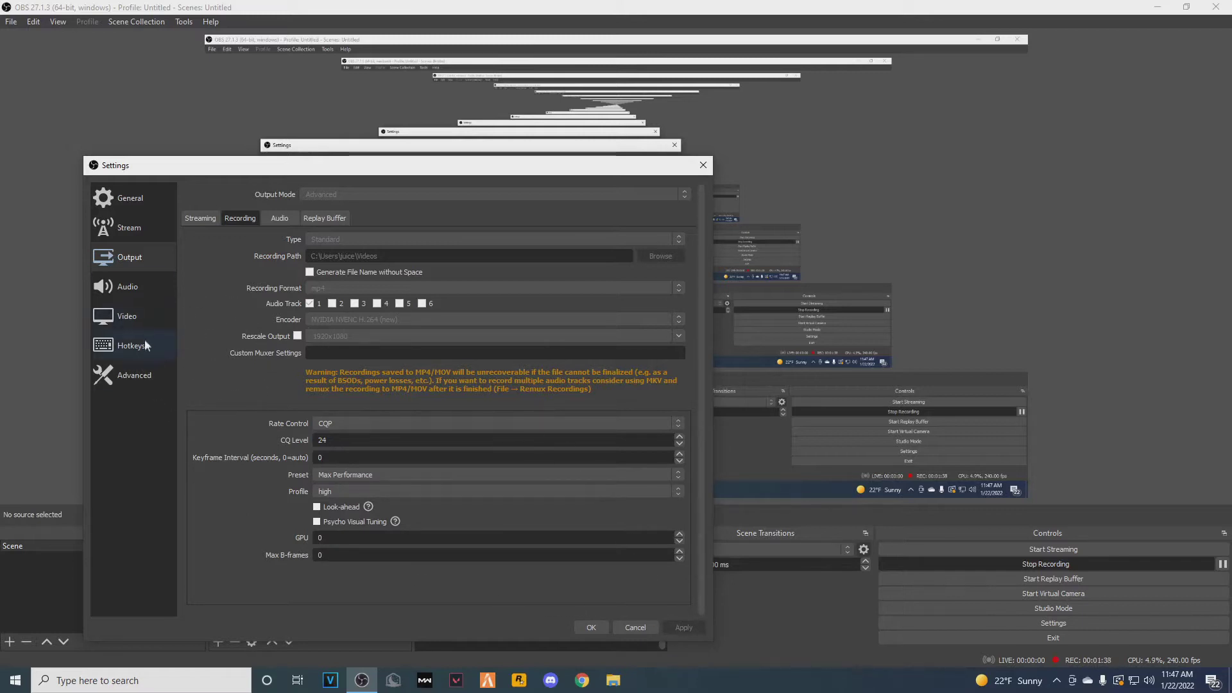
Step: Review the resolution, downscale filter and frame rate in the OBS video settings, and close the settings without changes
left_click(128, 316)
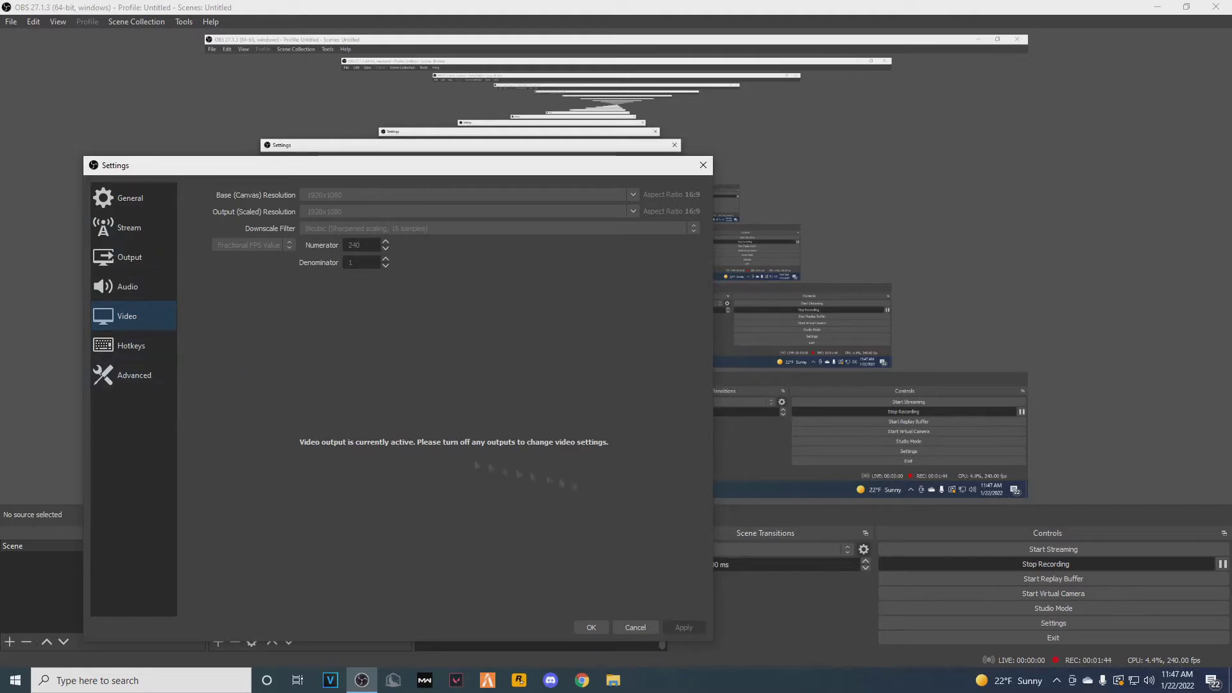
left_click(636, 627)
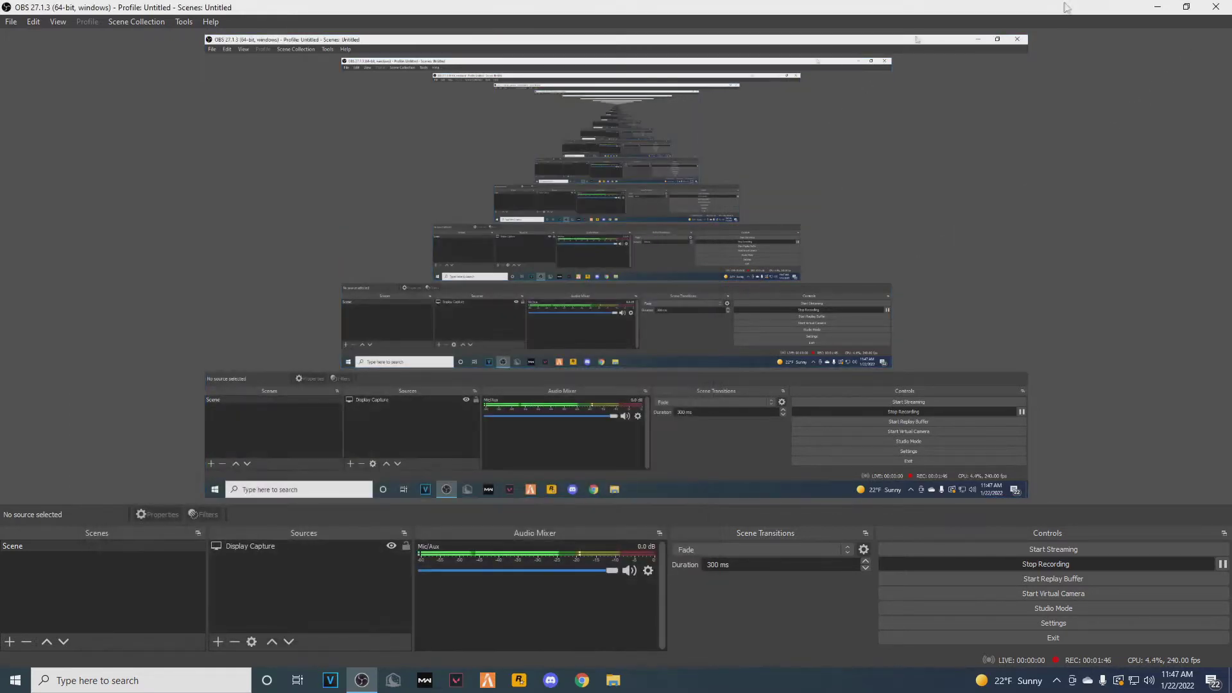
left_click_drag(993, 8, 1185, 216)
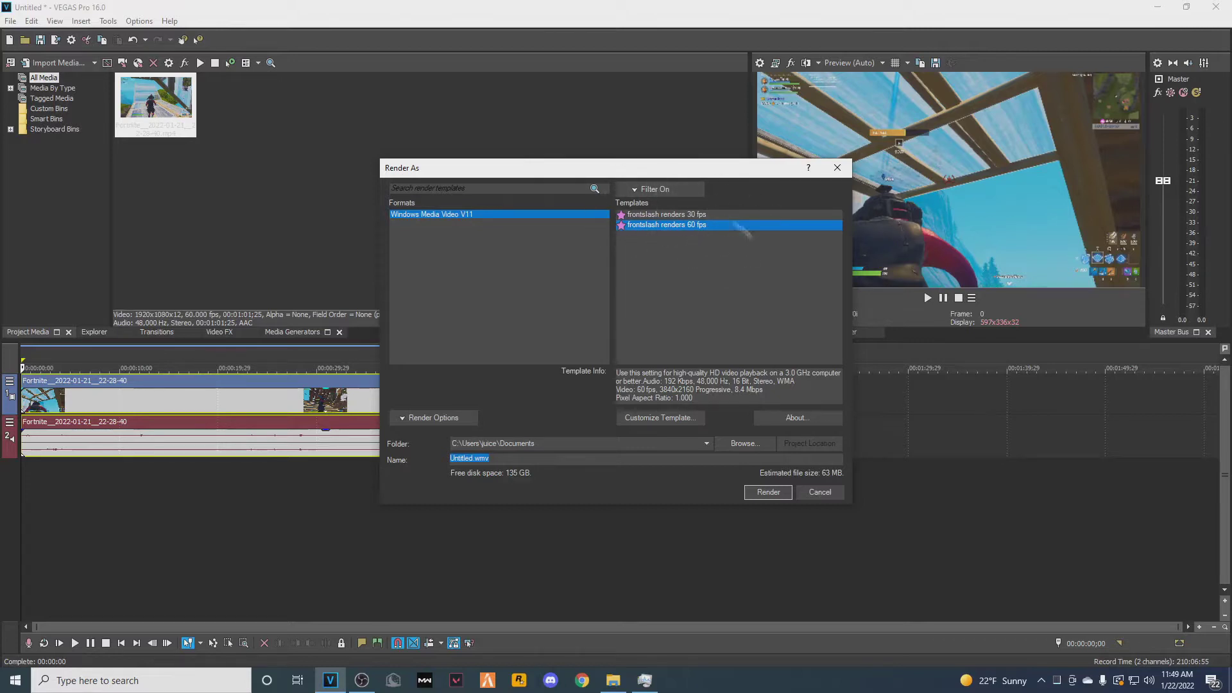
Step: Customize the frontslash renders 30 fps template in VEGAS Pro with a width of 1920 and a height of 1080 pixels
left_click(720, 216)
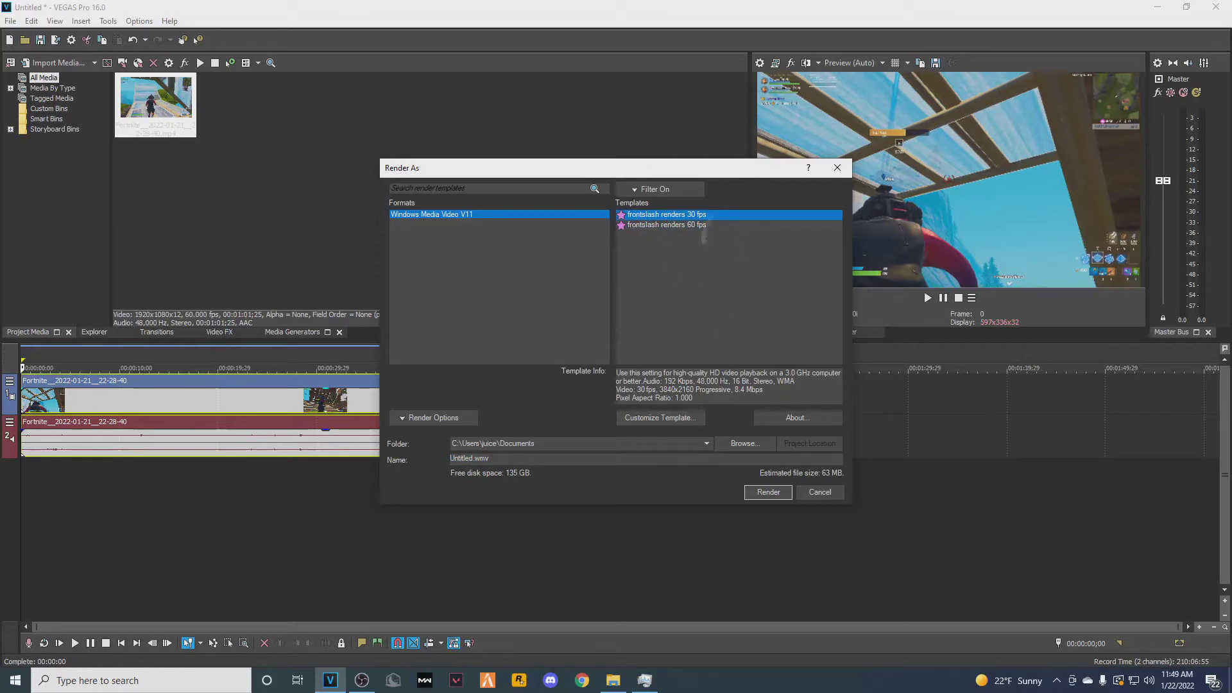
left_click(682, 419)
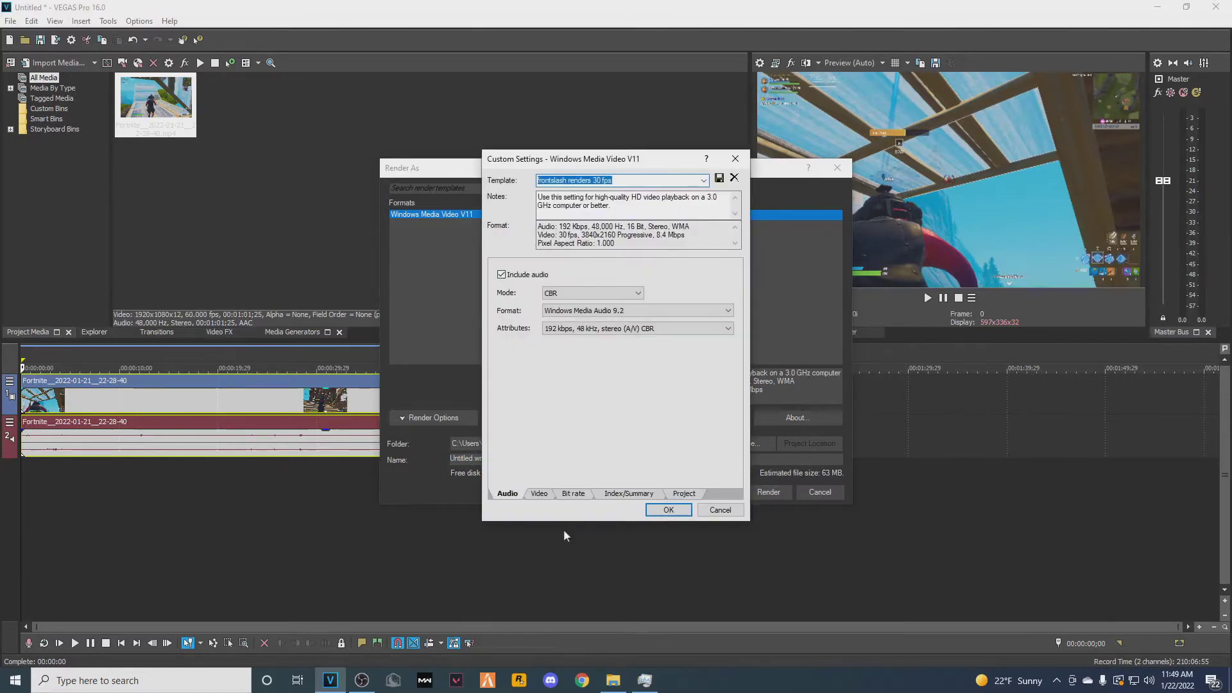
left_click(539, 493)
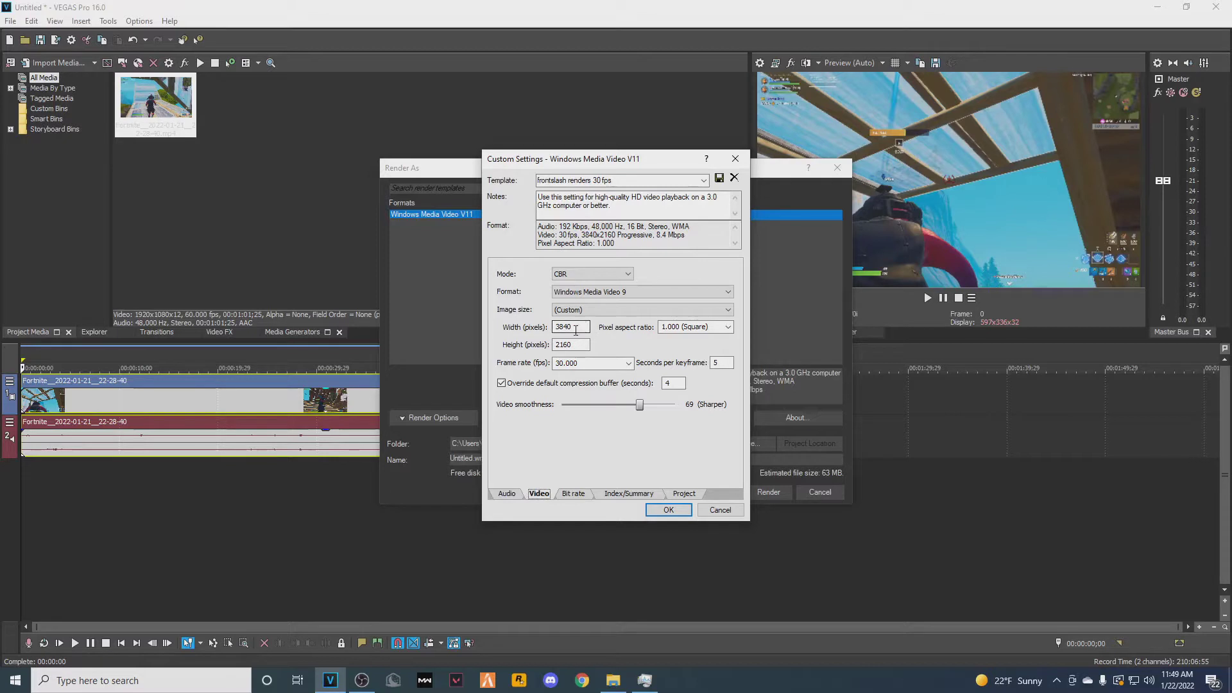
left_click_drag(576, 328, 556, 326)
double_click(582, 345)
left_click(571, 327)
key("ctrl+a")
type("1920")
double_click(577, 345)
type("1080")
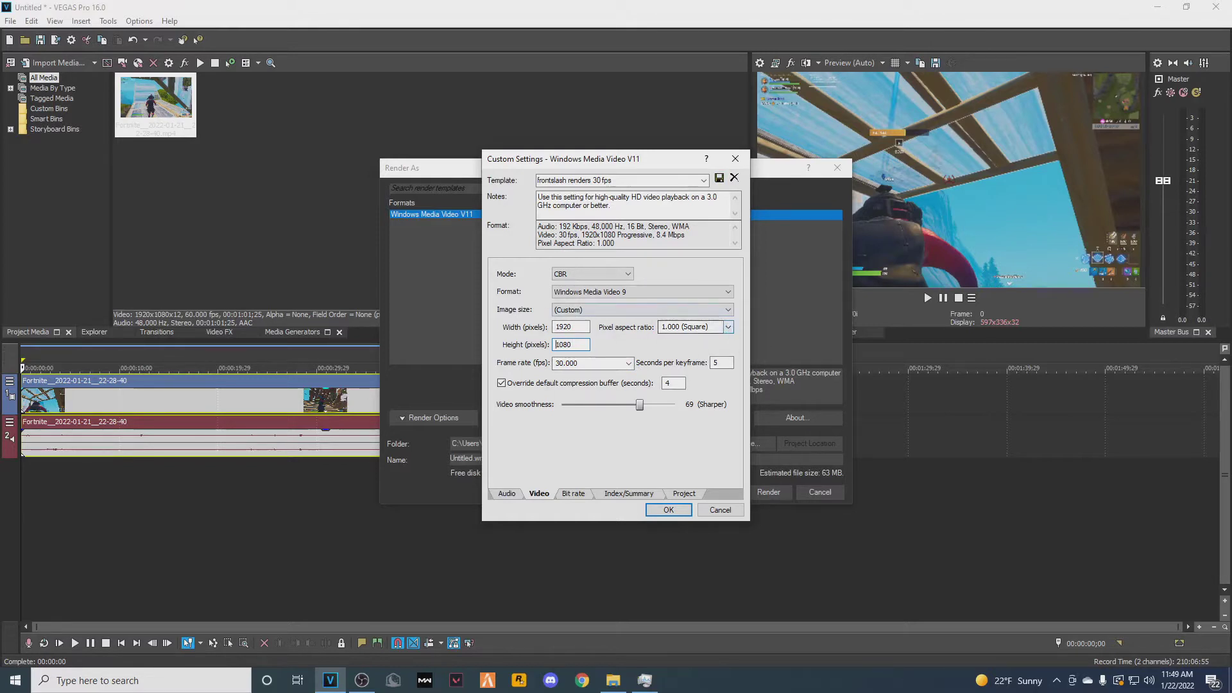
Step: Check the 30 fps template's pixel aspect ratio, seconds per keyframe, compression buffer and Internet/LAN bit rate
left_click(729, 327)
left_click(729, 327)
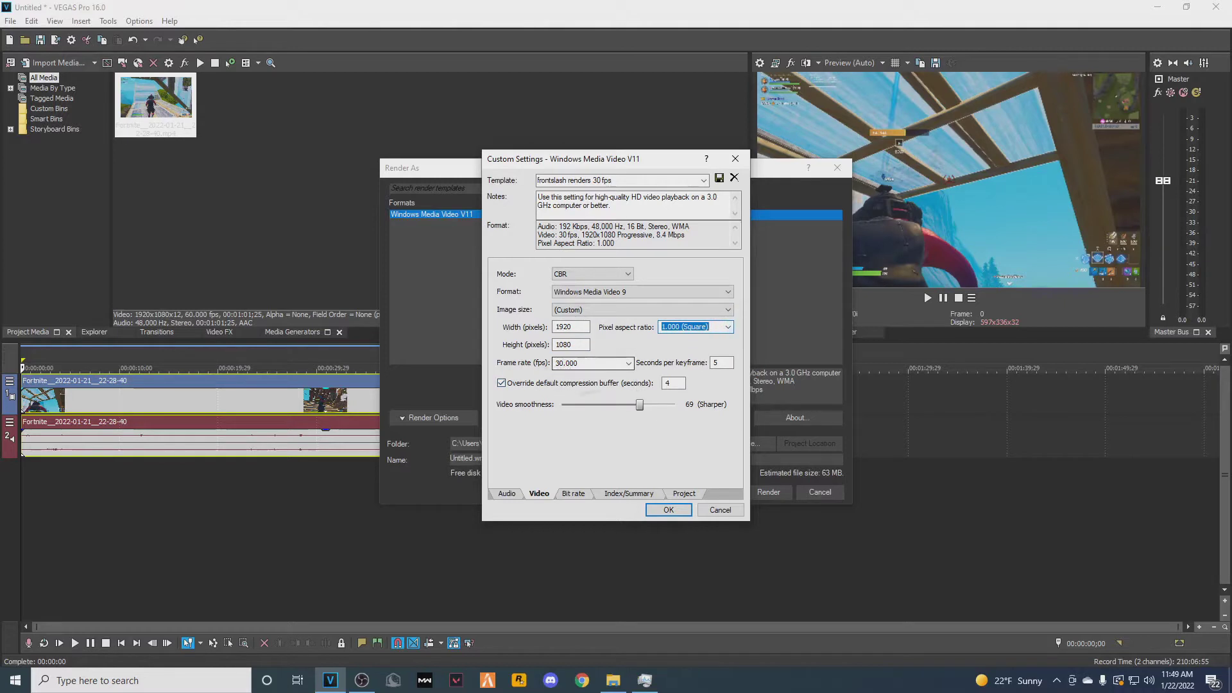
left_click(720, 361)
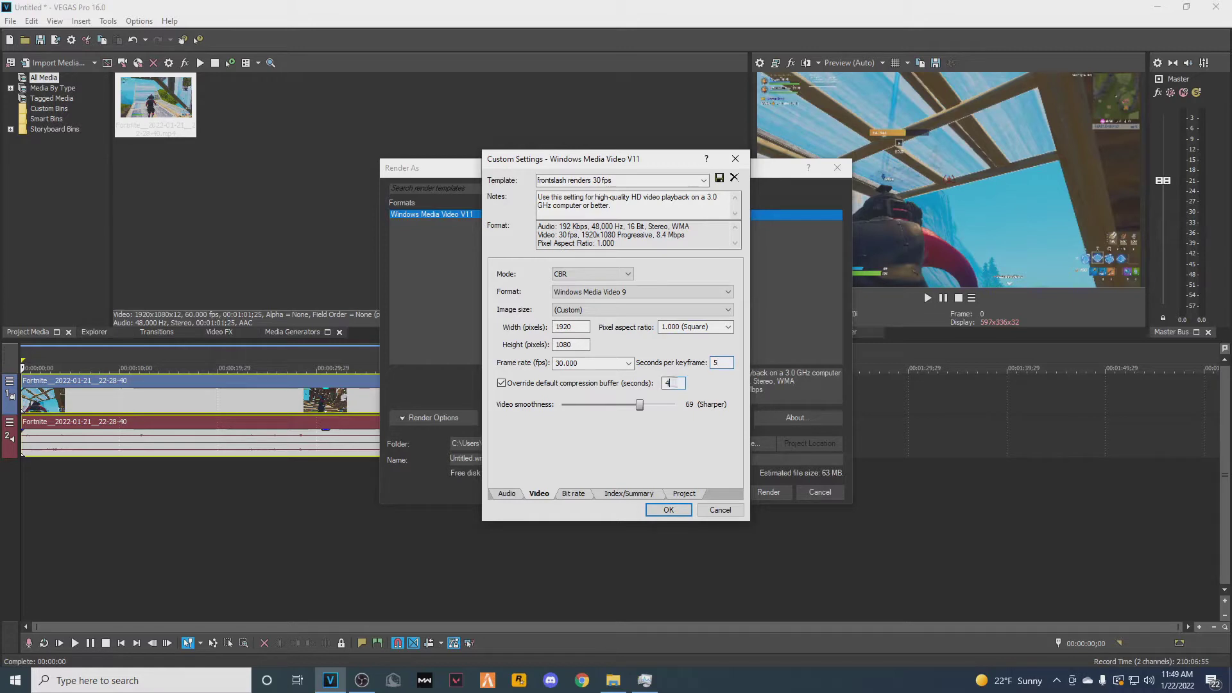
double_click(669, 384)
left_click(574, 494)
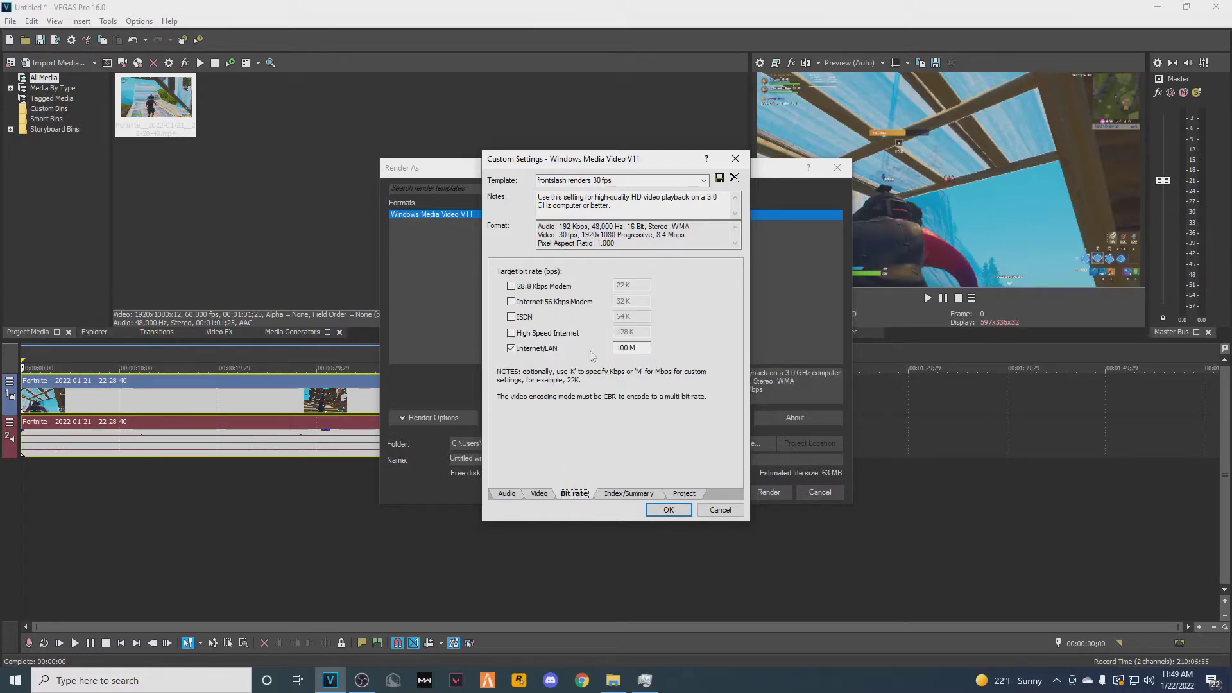
double_click(624, 347)
left_click_drag(630, 342, 633, 347)
Step: Use Best video rendering quality and the project's stereoscopic 3D mode for the 30 fps template, and confirm the custom settings
left_click(616, 494)
left_click(684, 495)
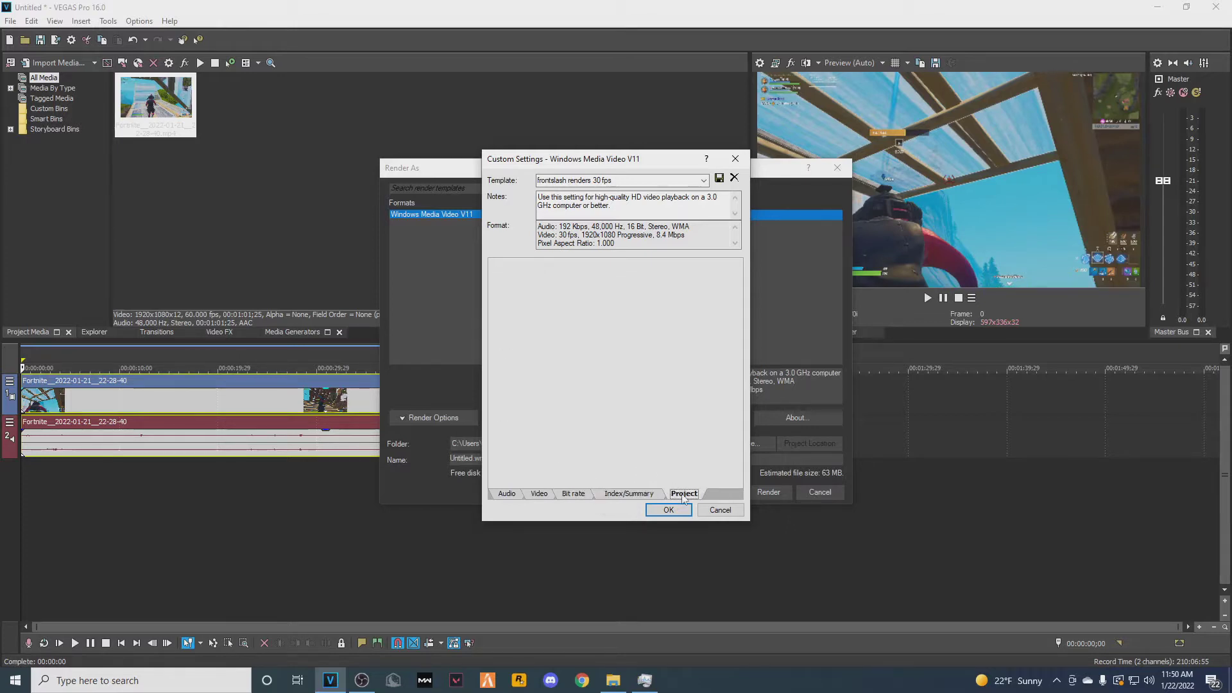
left_click(642, 272)
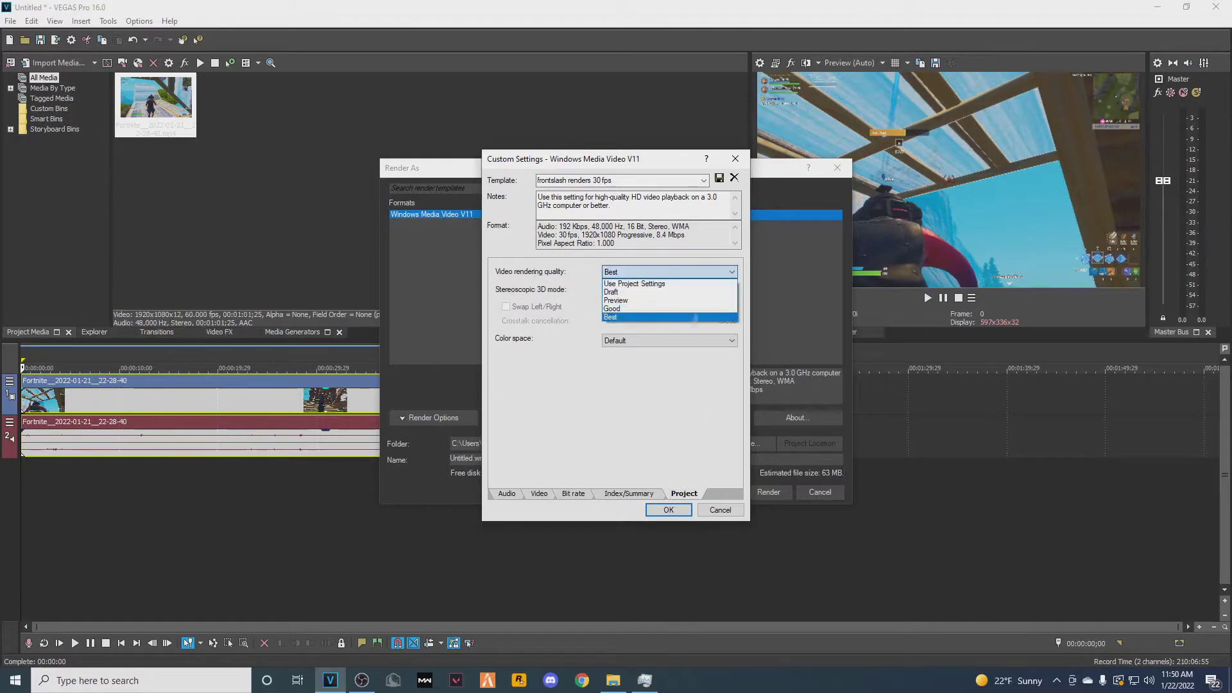
left_click(651, 272)
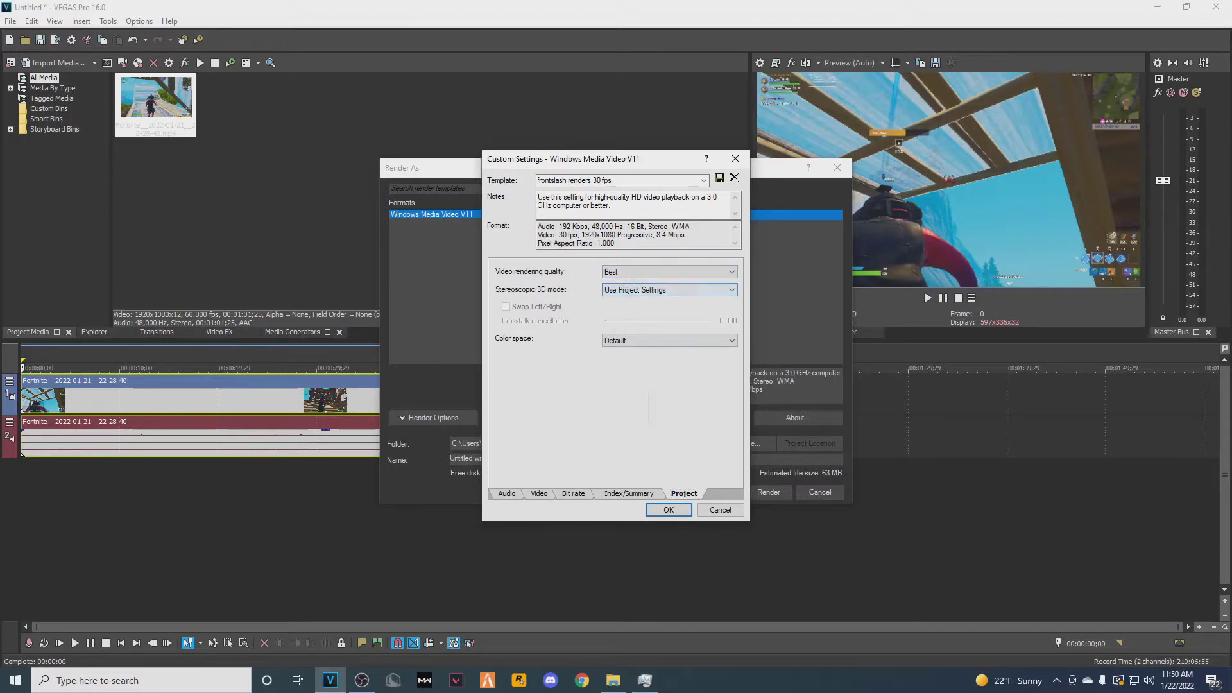
double_click(654, 290)
left_click(668, 509)
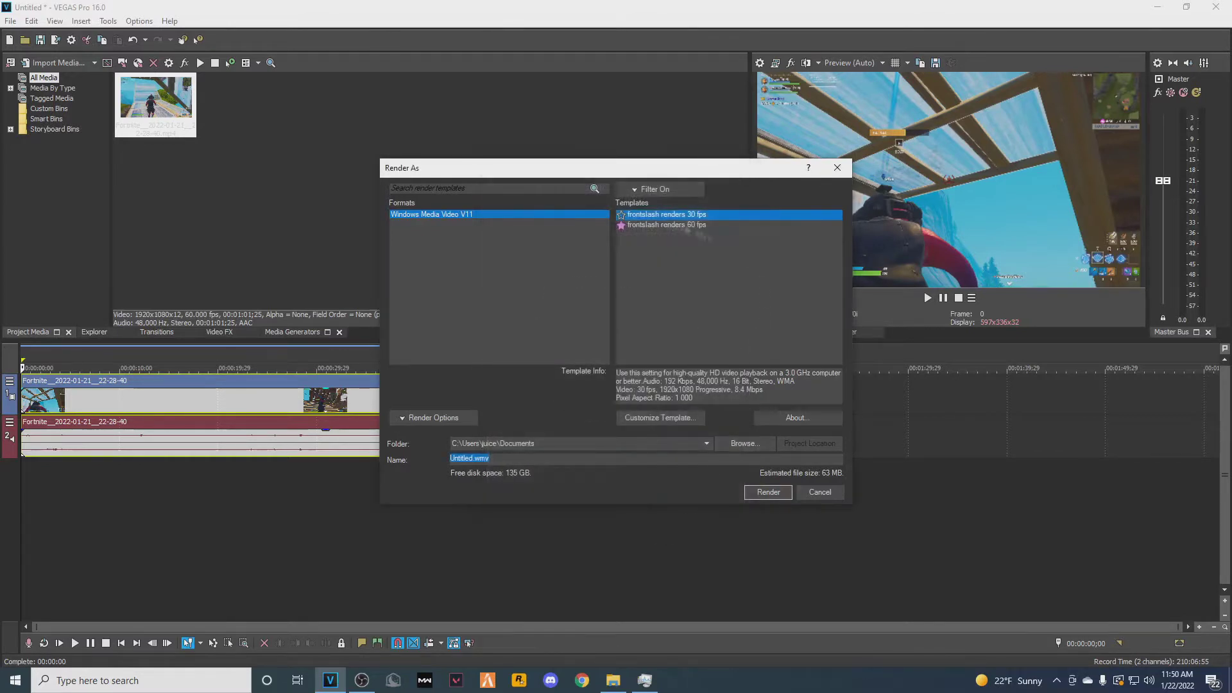
Step: Mark the frontslash renders 30 fps template as a favorite and recheck its custom video settings
left_click(618, 215)
left_click(660, 418)
left_click(539, 494)
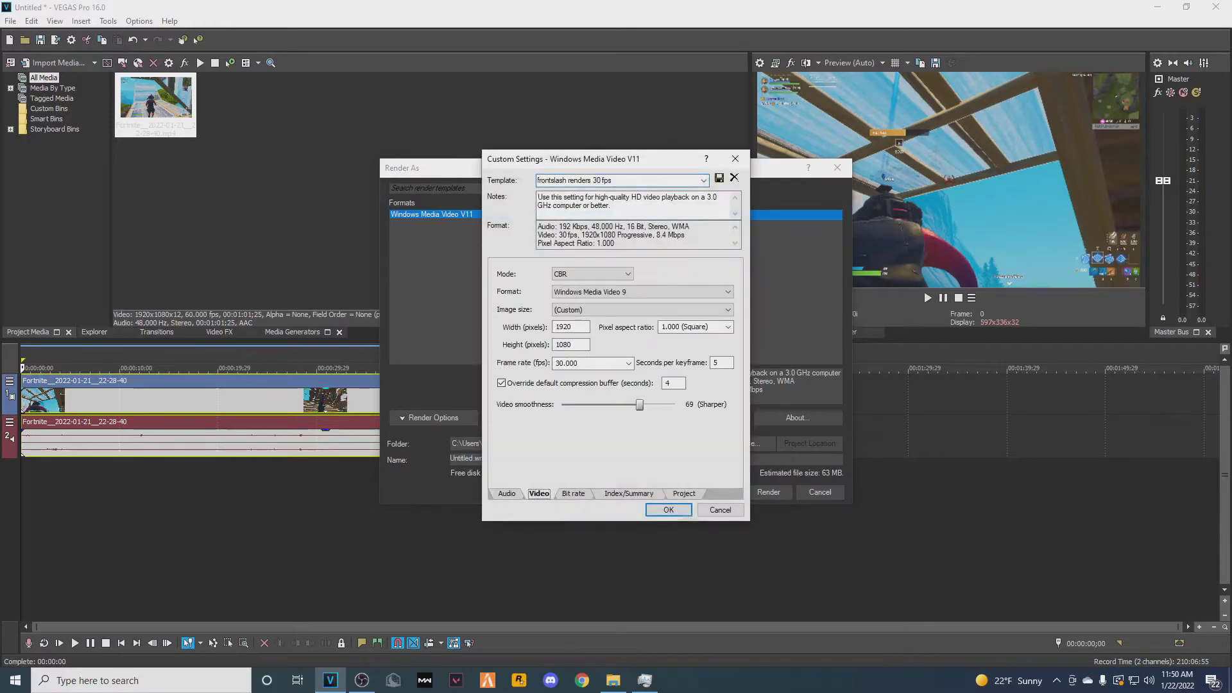
left_click(730, 511)
Step: Set the frontslash renders 60 fps template's frame size to 1920 by 1080 pixels and check its bit rate
left_click(691, 223)
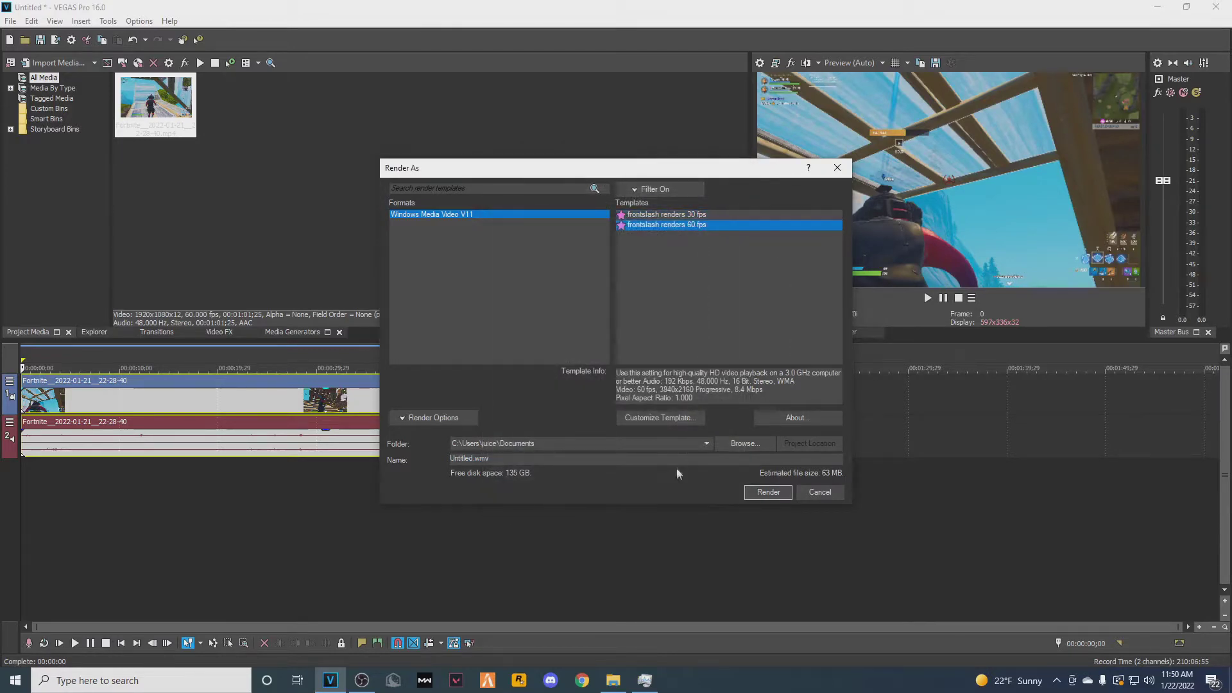
left_click(671, 419)
left_click(535, 495)
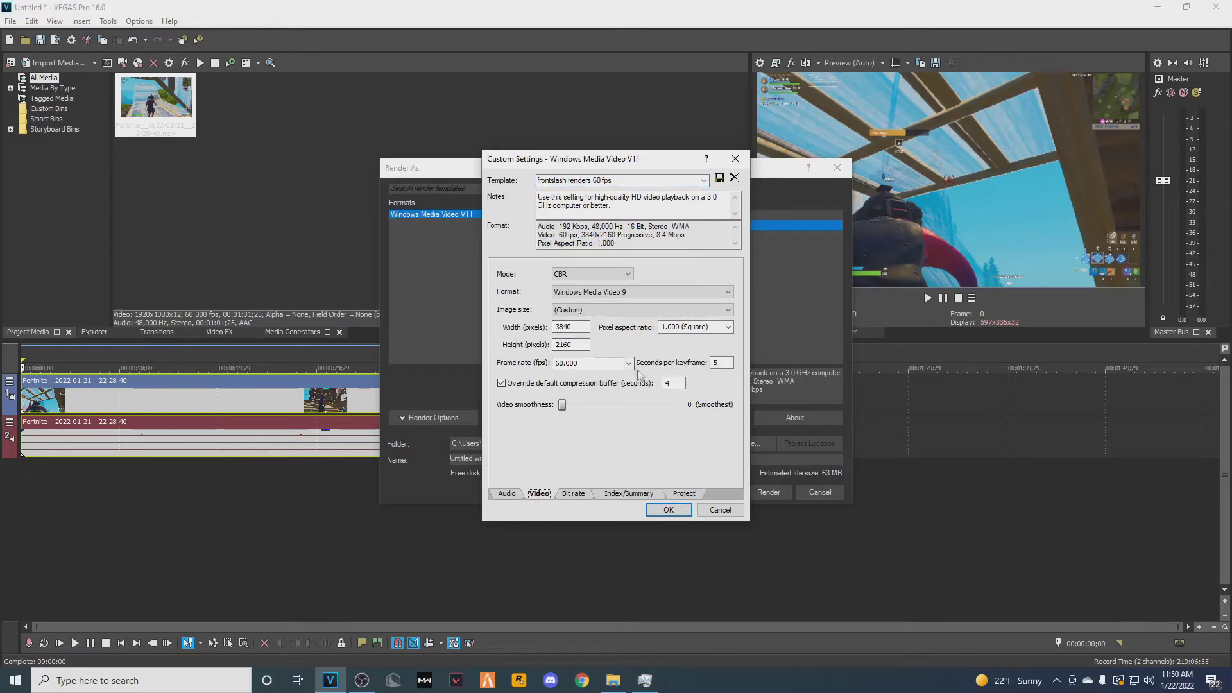
double_click(571, 327)
type("1920")
key("Tab")
type("1080")
left_click(572, 494)
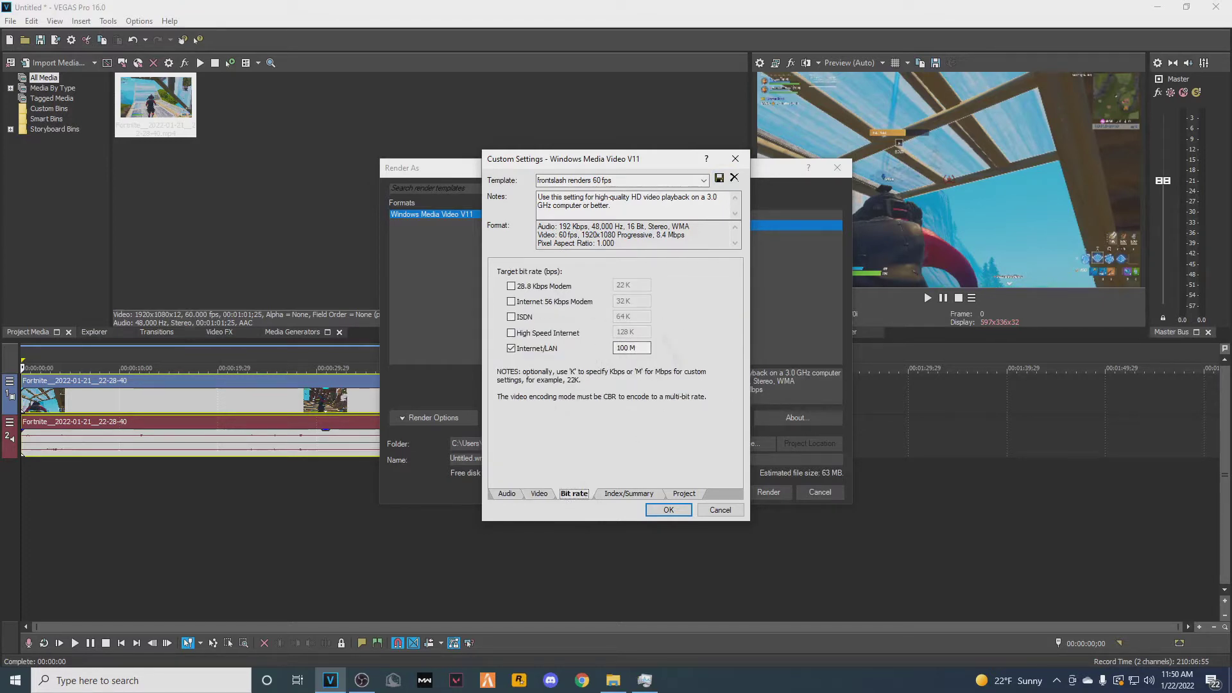
left_click(737, 163)
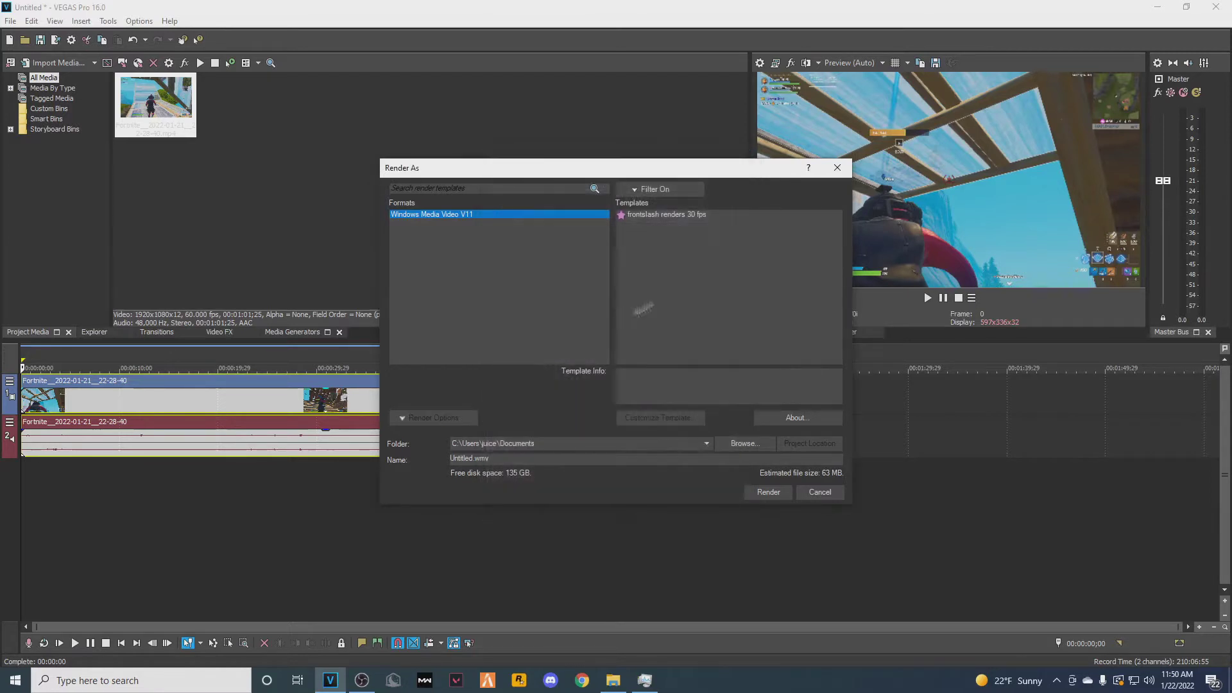
Step: Show all render templates, mark frontslash renders 60 fps as a favorite, and turn the favorites filter back on
left_click(652, 189)
left_click(661, 199)
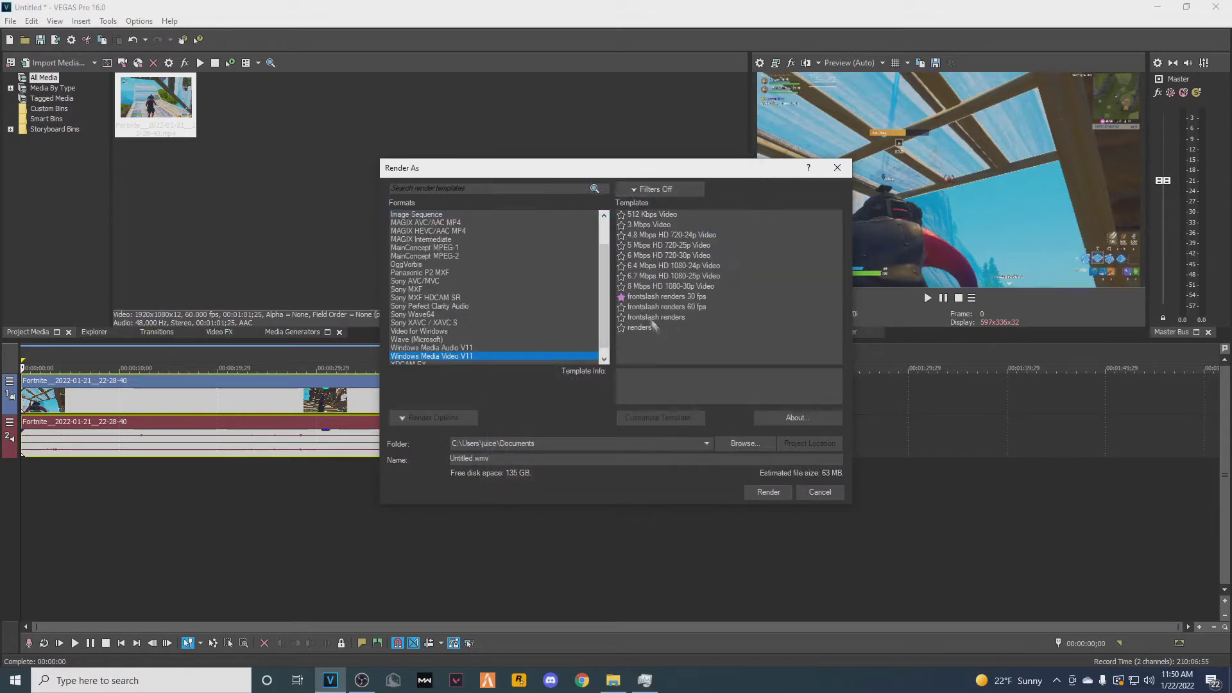
left_click(642, 307)
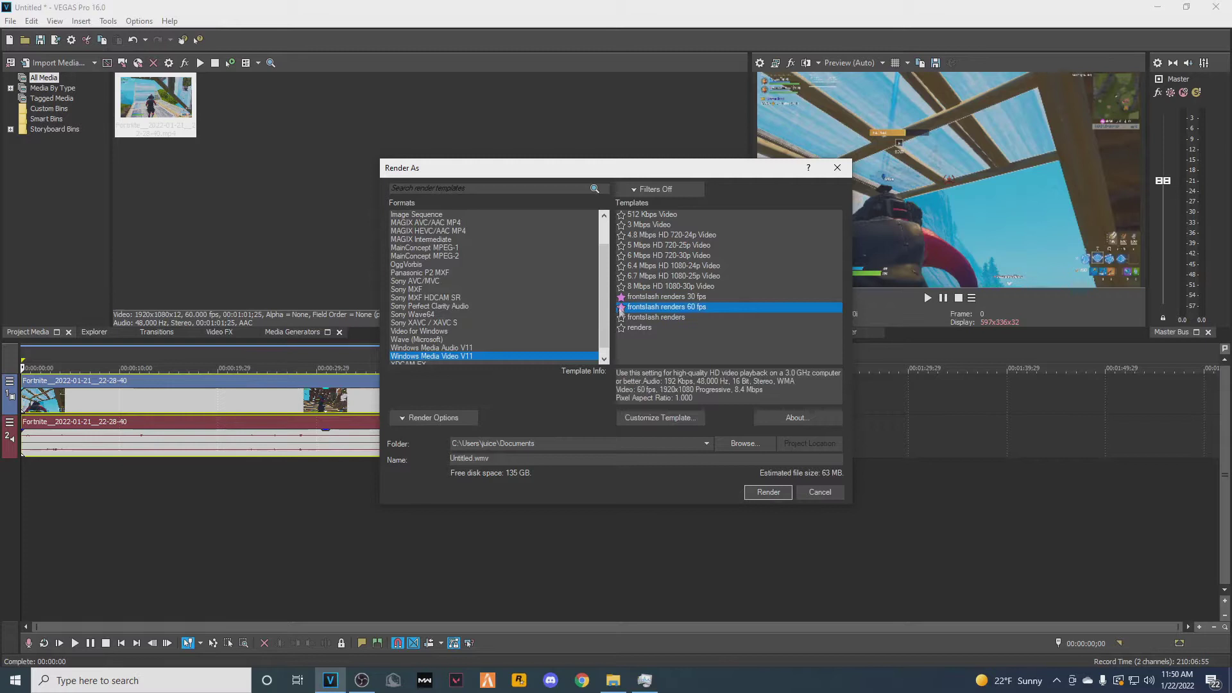
left_click(639, 190)
left_click(661, 199)
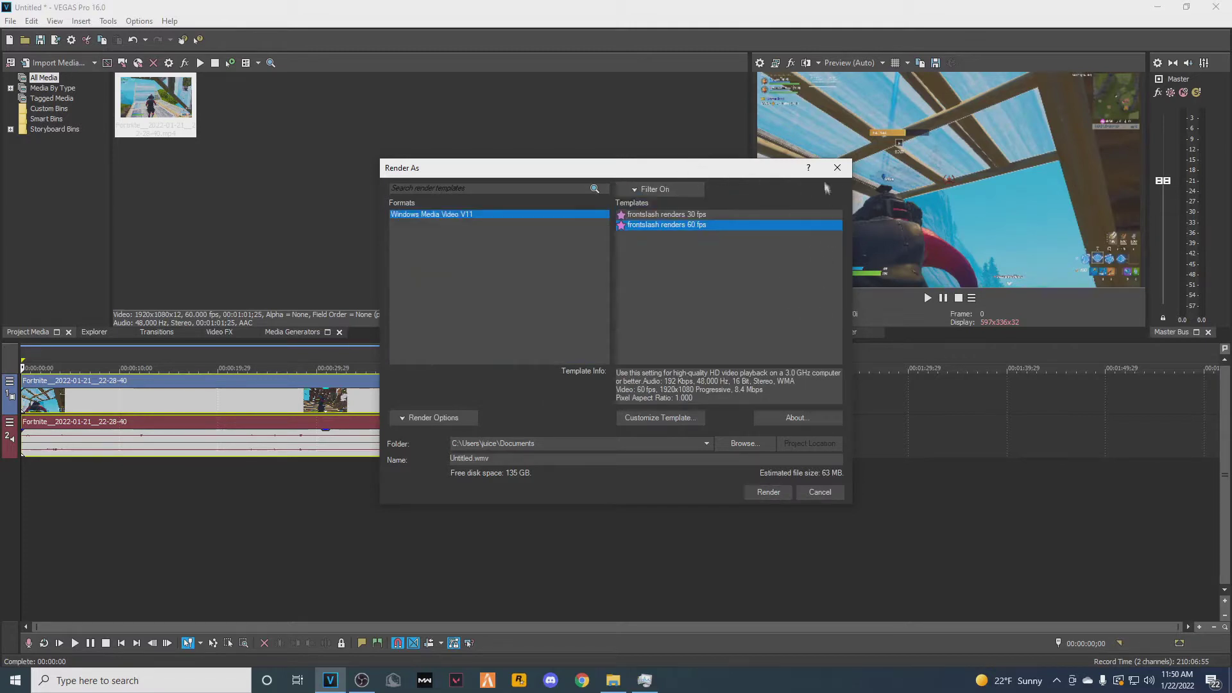
Step: Close the Render As dialog, the video editor's window and Task Manager
left_click(838, 168)
left_click(1228, 5)
left_click(627, 271)
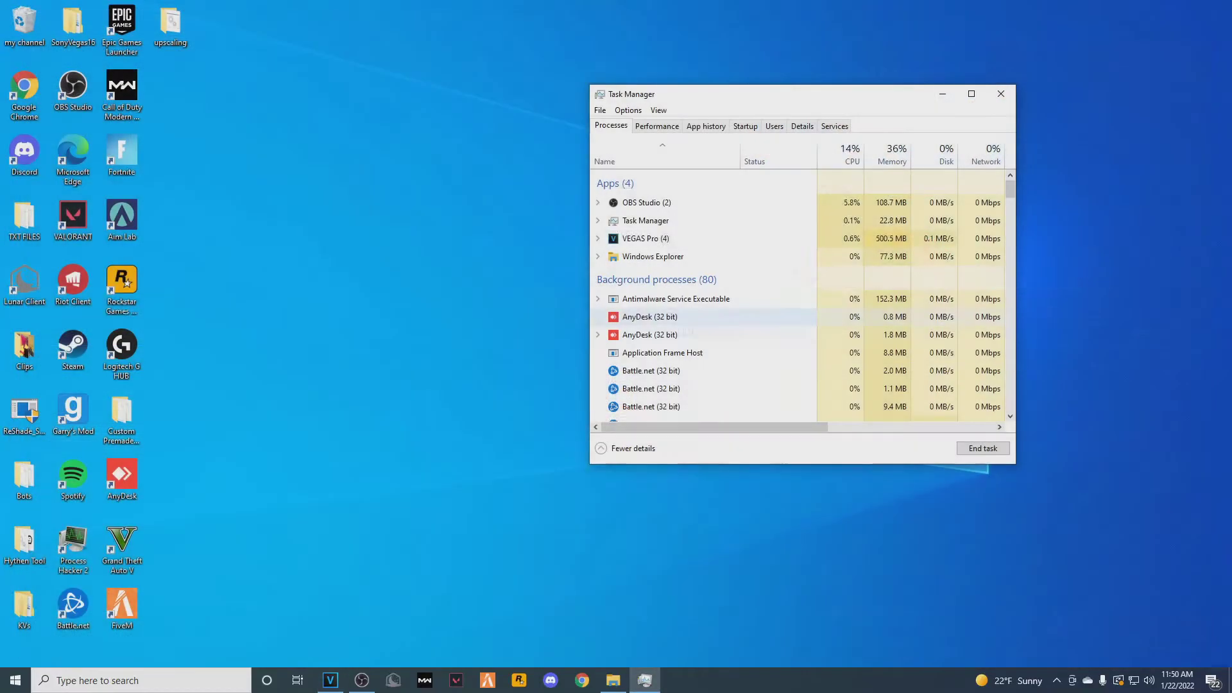
left_click(999, 97)
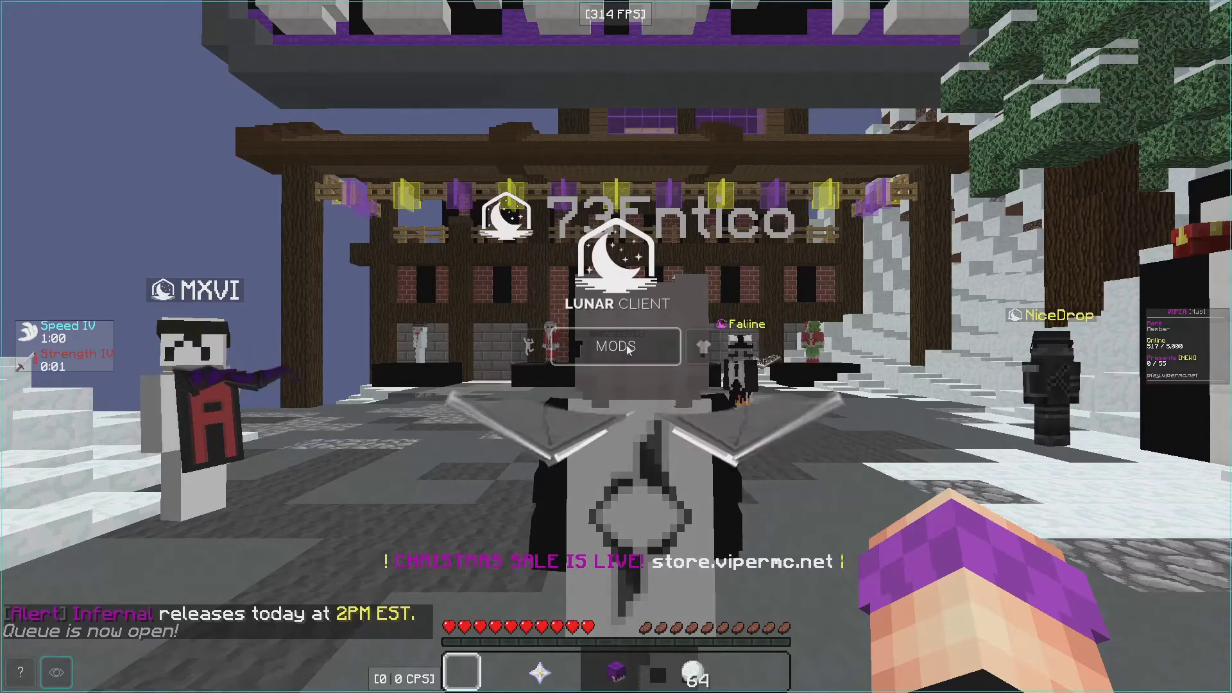
Step: Open the Video Settings in the Lunar Client Minecraft game
key("Escape")
left_click(564, 344)
left_click(552, 309)
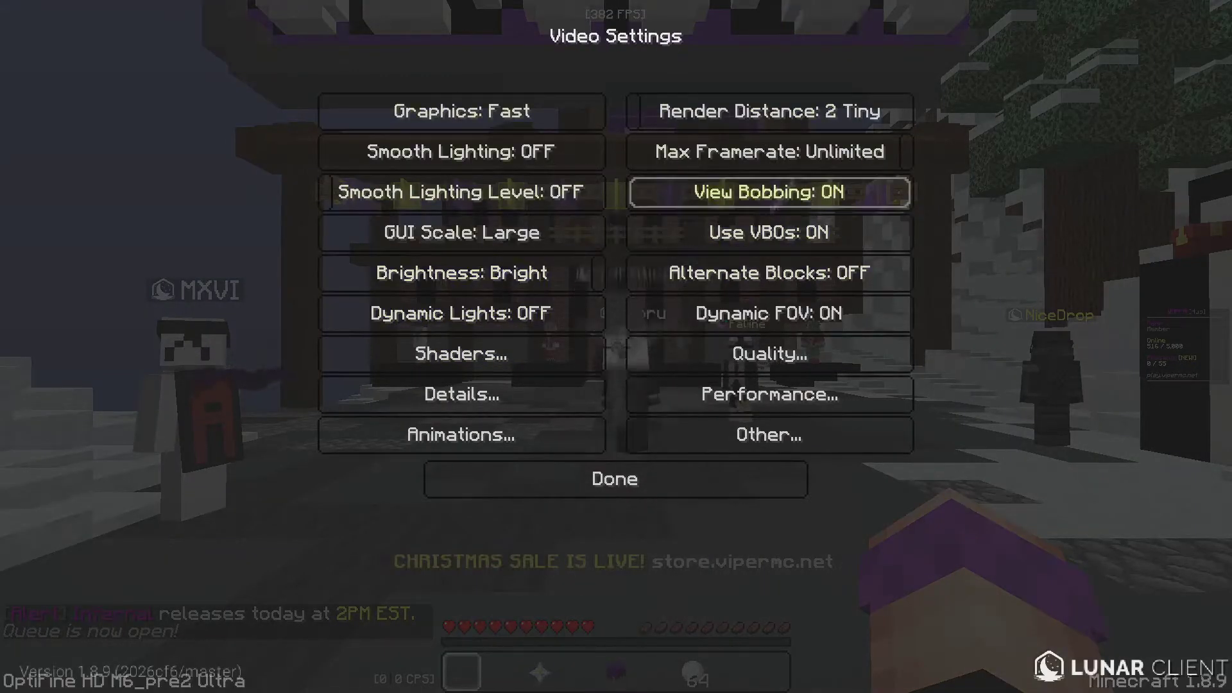
Step: Review the general video options, including render distance and VBOs, and check the Shaders settings
mouse_move(640, 116)
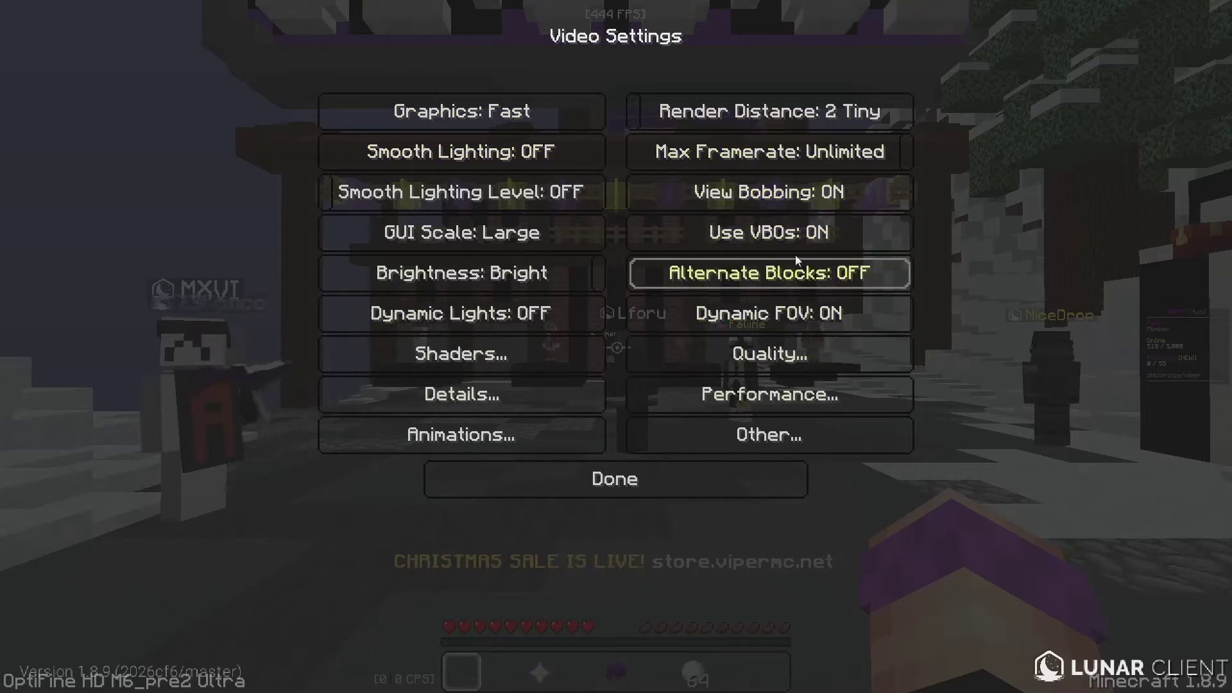
mouse_move(787, 227)
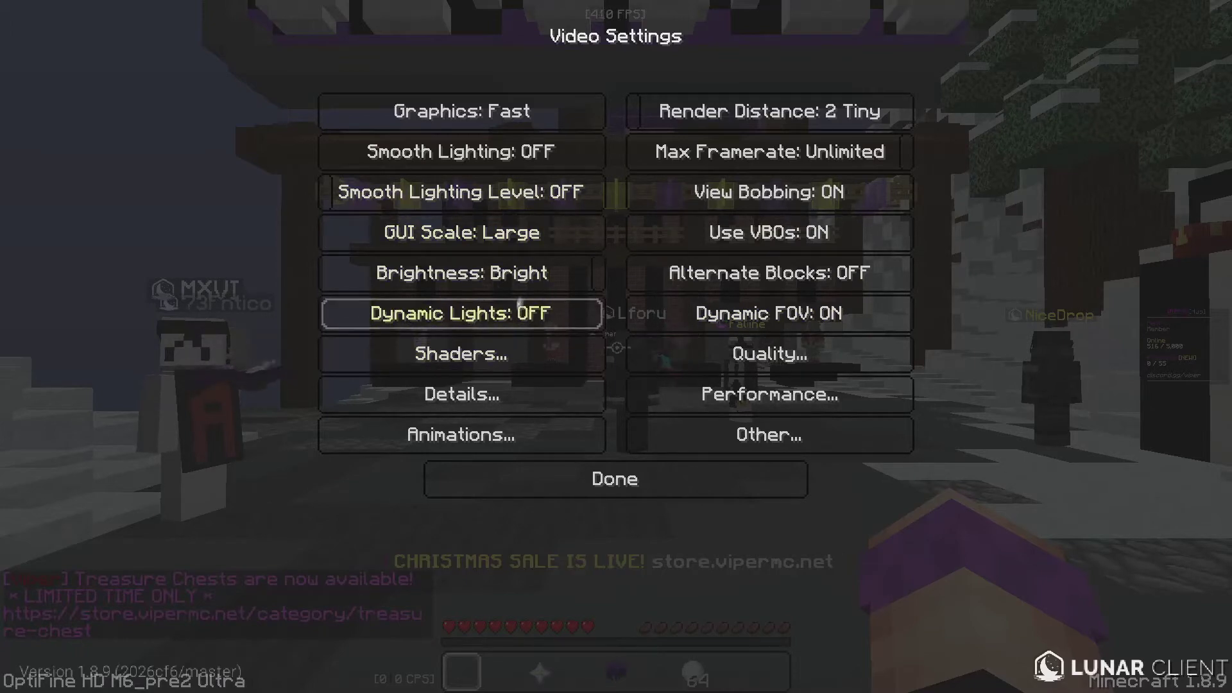
left_click(529, 362)
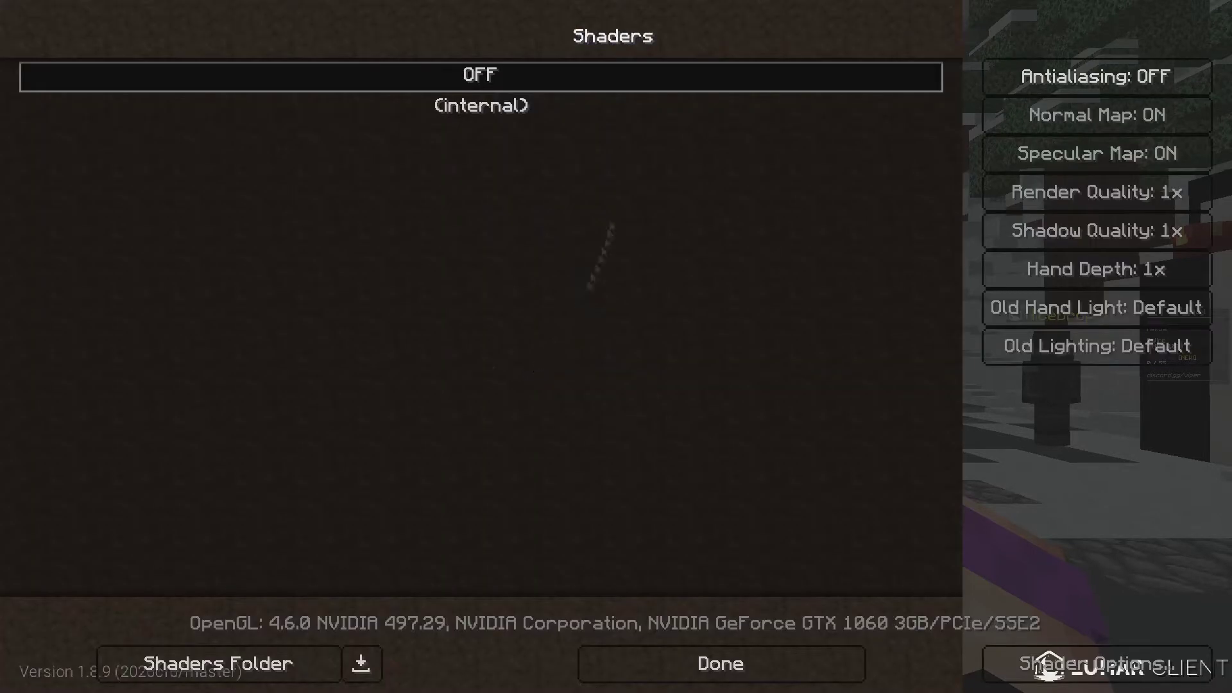
left_click(748, 650)
Step: Review the Detail Settings, including the explanation of the Stars option, and return to the game
left_click(454, 392)
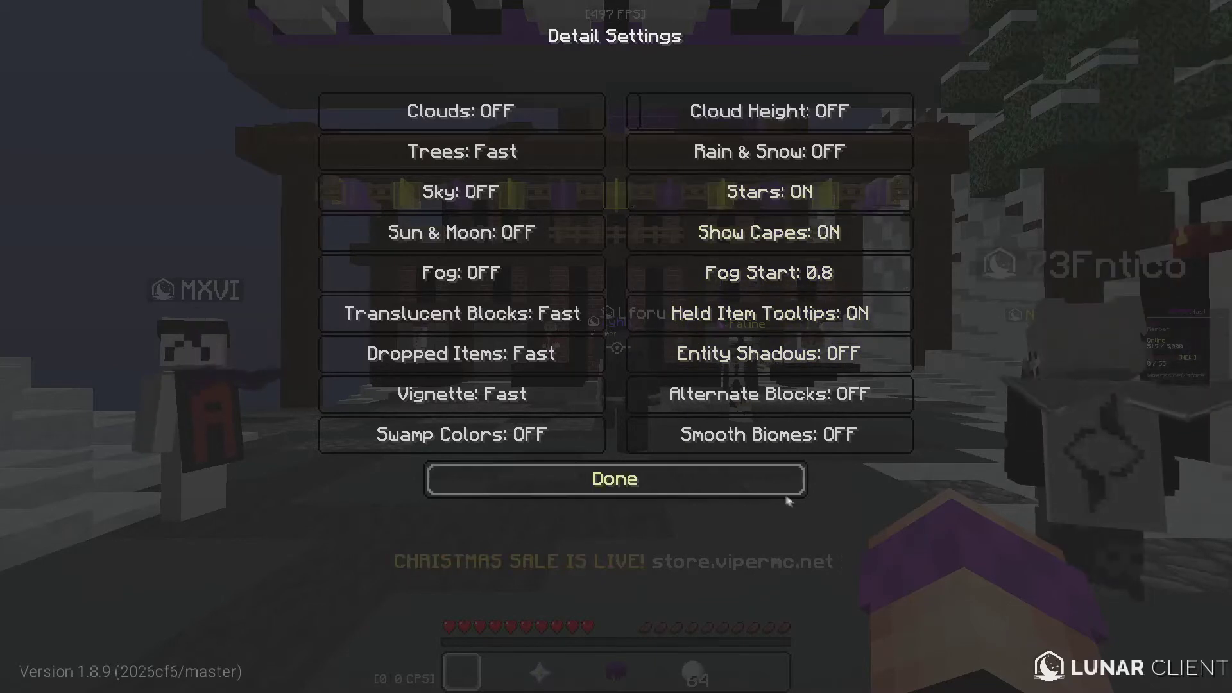
mouse_move(722, 213)
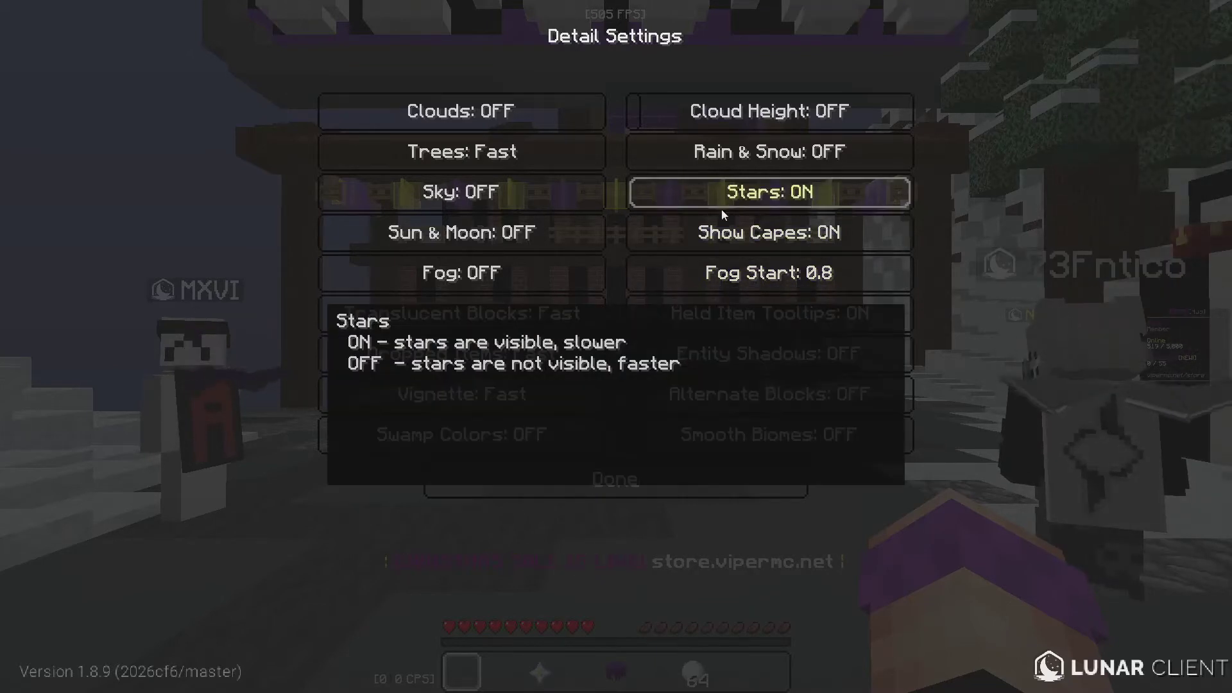
key("Escape")
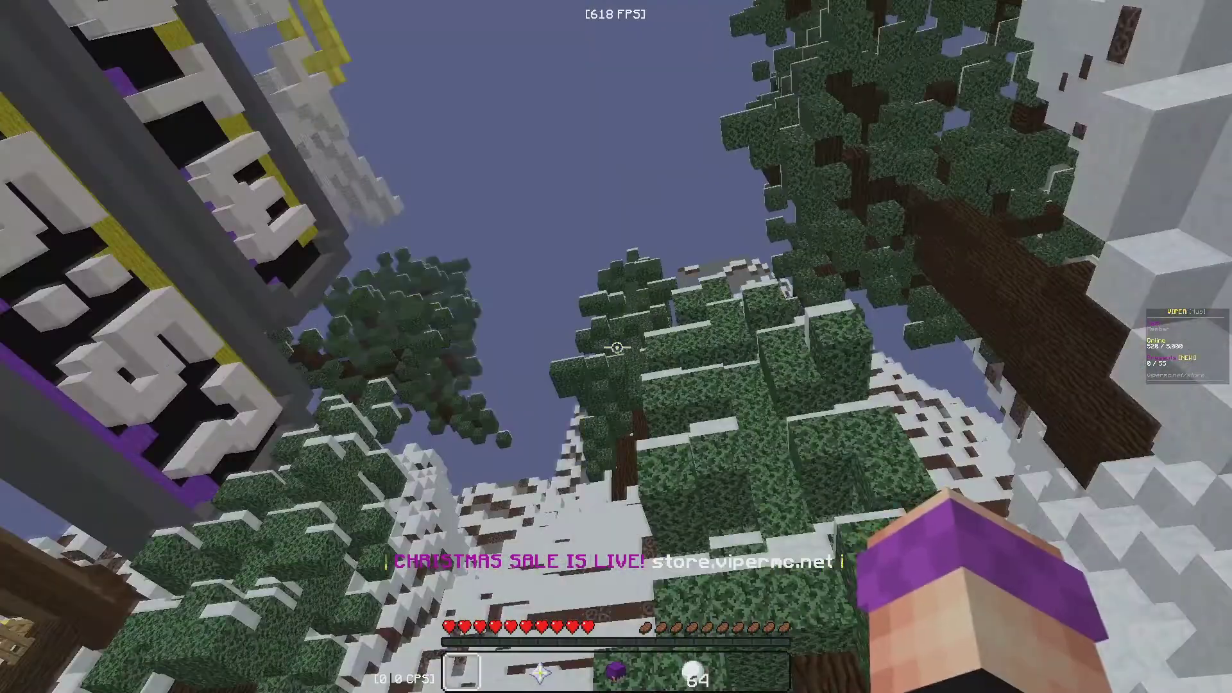
Step: Reopen the Video Settings from the game options and set the render distance to 2 Tiny
key("Escape")
left_click(539, 344)
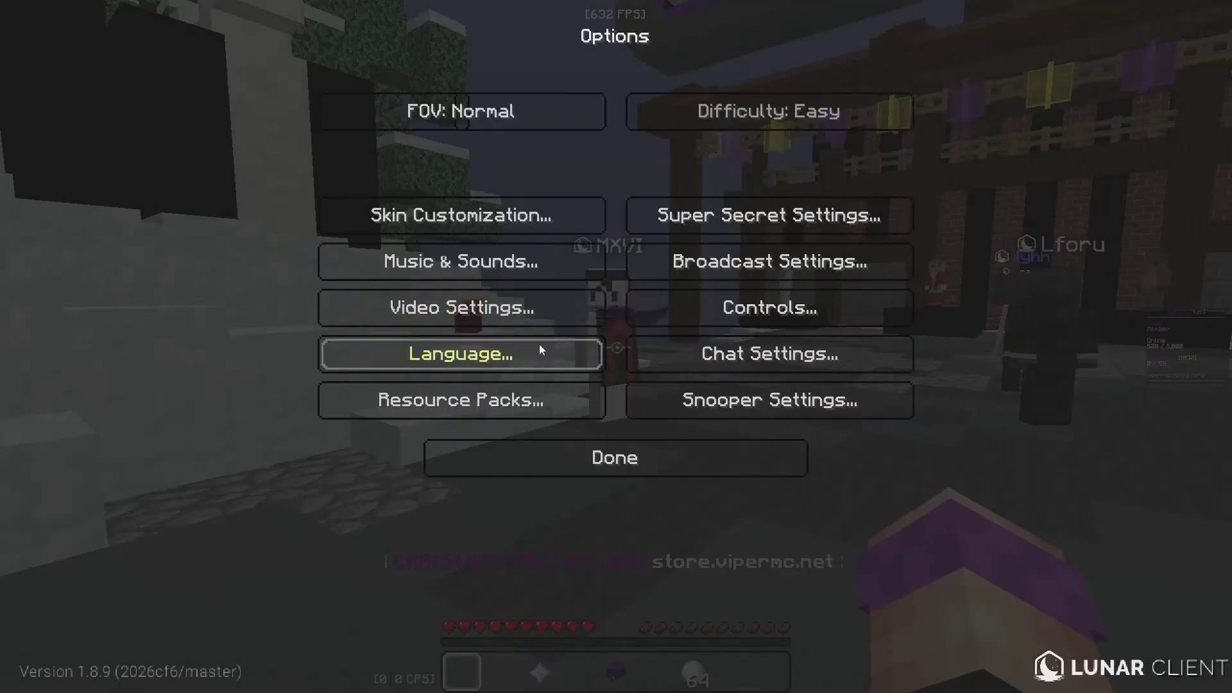
left_click(459, 308)
mouse_move(634, 111)
left_mouse_down()
mouse_move(655, 111)
mouse_move(632, 111)
left_mouse_up()
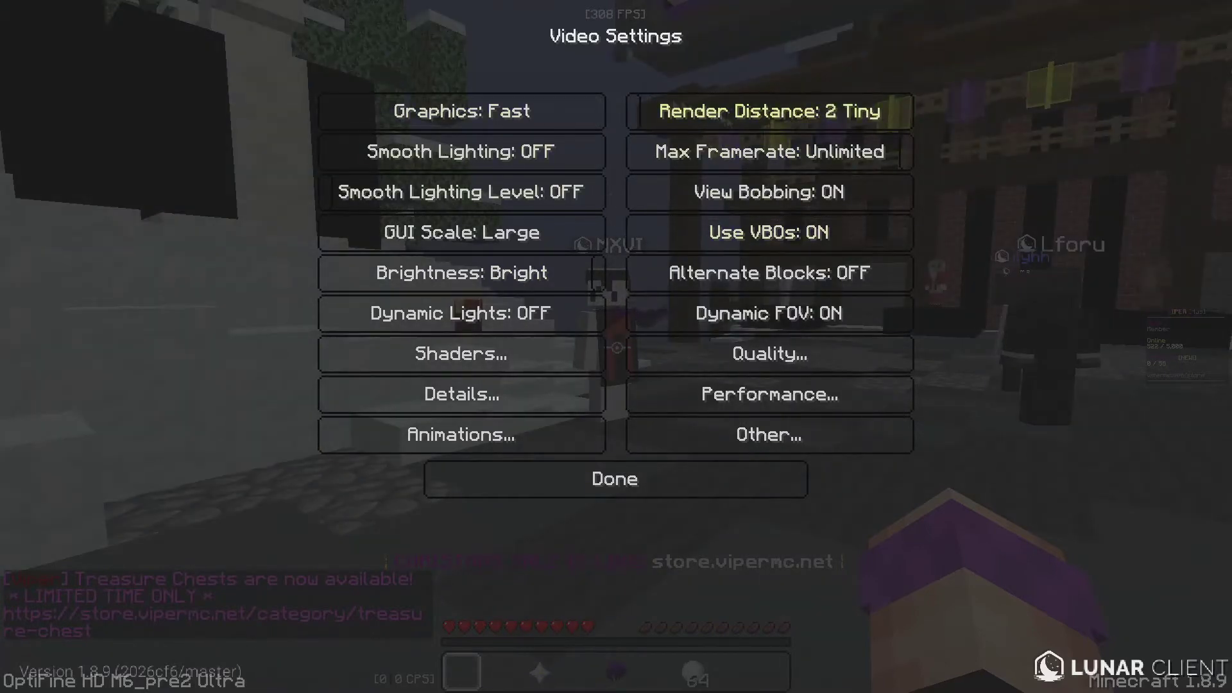